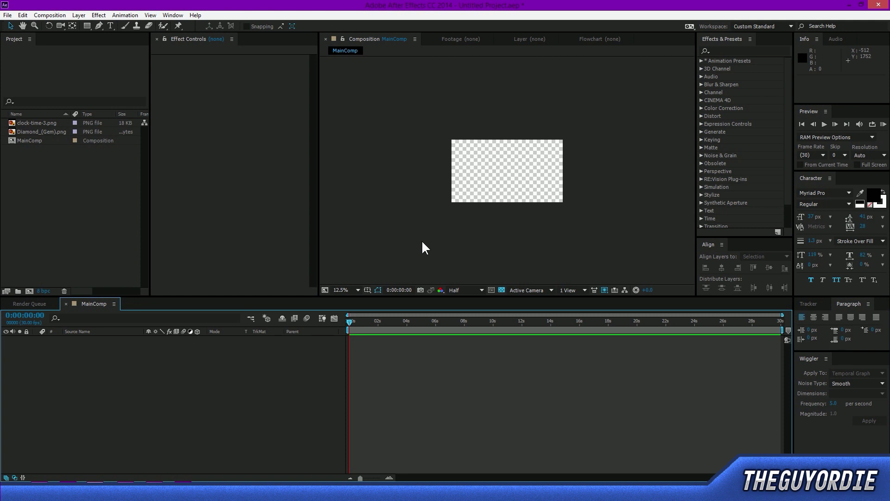
Add Diamond_(Gem).png to MainComp as a layer and scale it up to fill the frame.
mouse_move(399, 241)
left_mouse_down()
mouse_move(588, 127)
mouse_move(601, 108)
mouse_move(364, 251)
mouse_move(386, 242)
left_mouse_up()
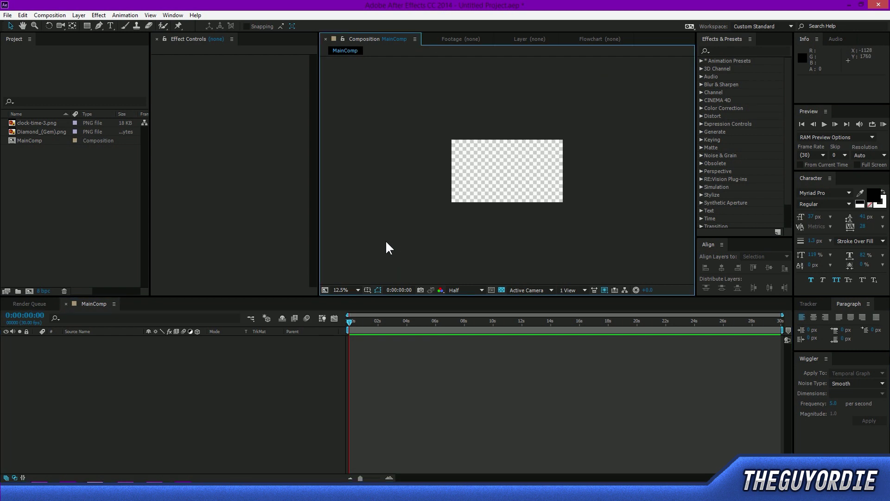
left_click(60, 174)
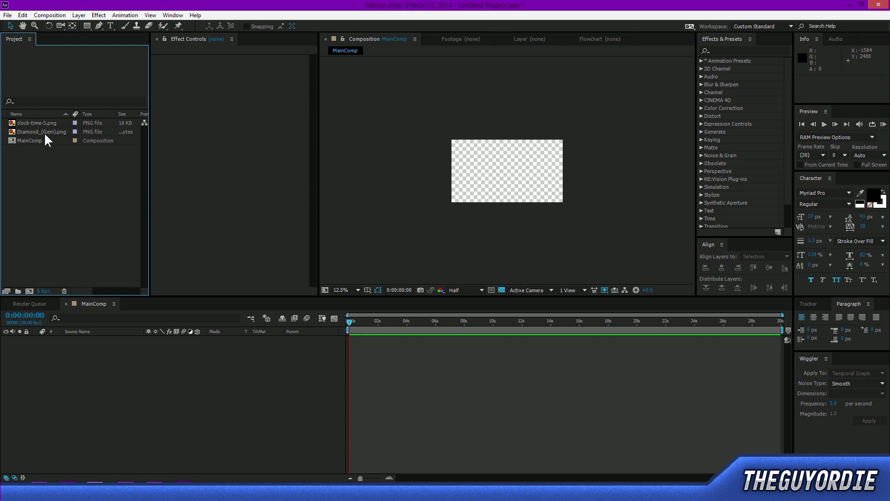
left_click_drag(44, 132, 109, 354)
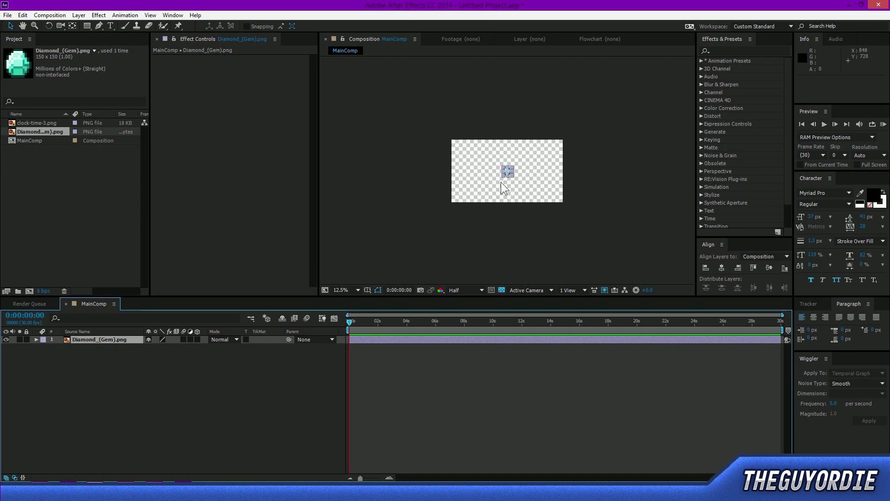
left_click_drag(503, 176, 484, 214)
left_click(483, 213)
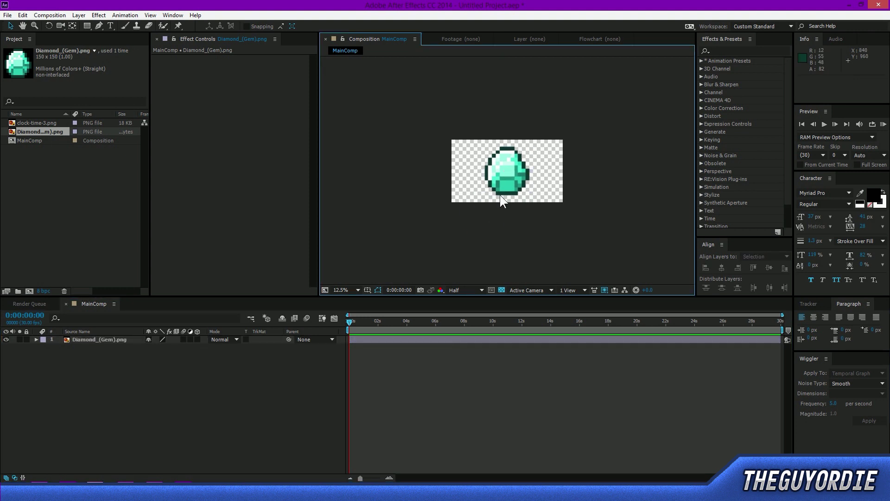
Zoom in and reposition the diamond so it sits centred, leaving the layer selected.
key("period")
left_click_drag(519, 174, 514, 206)
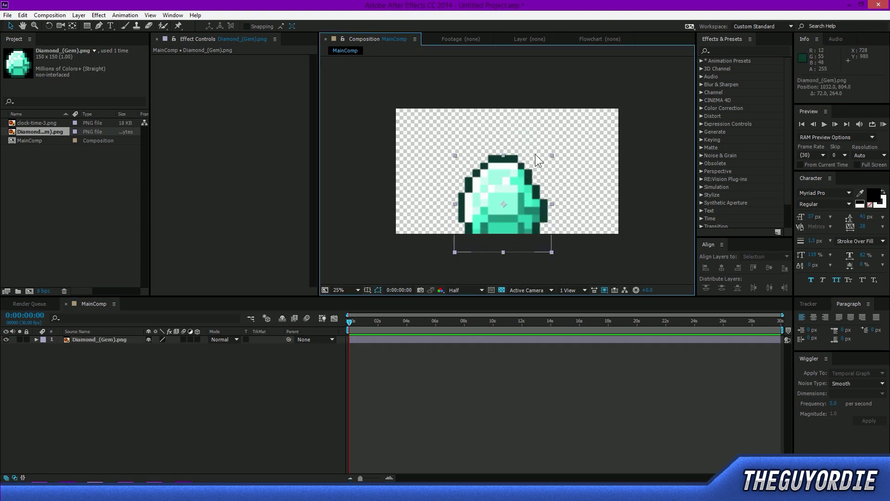
key("ctrl+z")
key("ctrl+z")
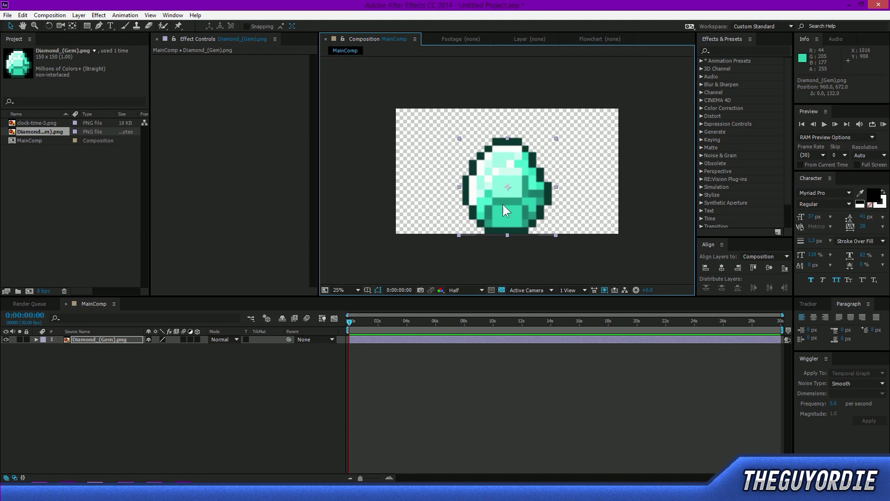
key("ctrl+z")
left_click_drag(377, 73, 636, 267)
left_click(649, 259)
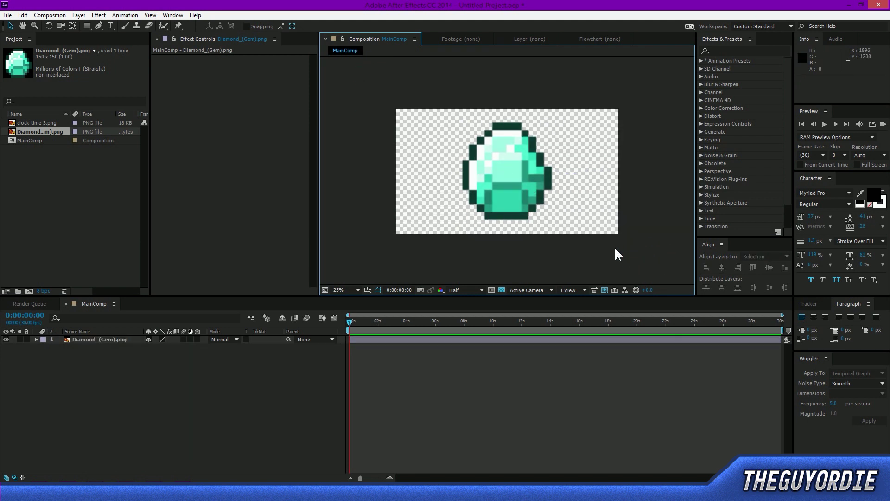
left_click_drag(376, 81, 658, 258)
left_click(659, 258)
left_click_drag(410, 76, 663, 280)
left_click(721, 50)
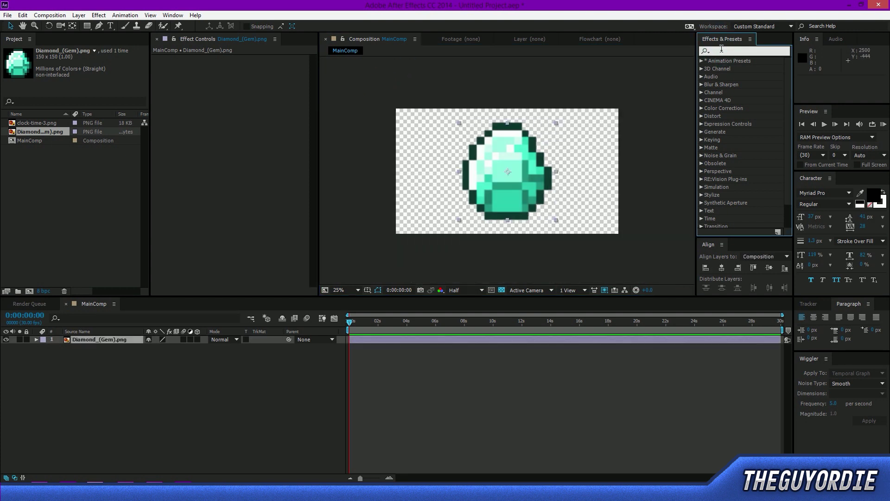
Search 'color key' in Effects & Presets and apply Color Key to the diamond layer.
type("clo")
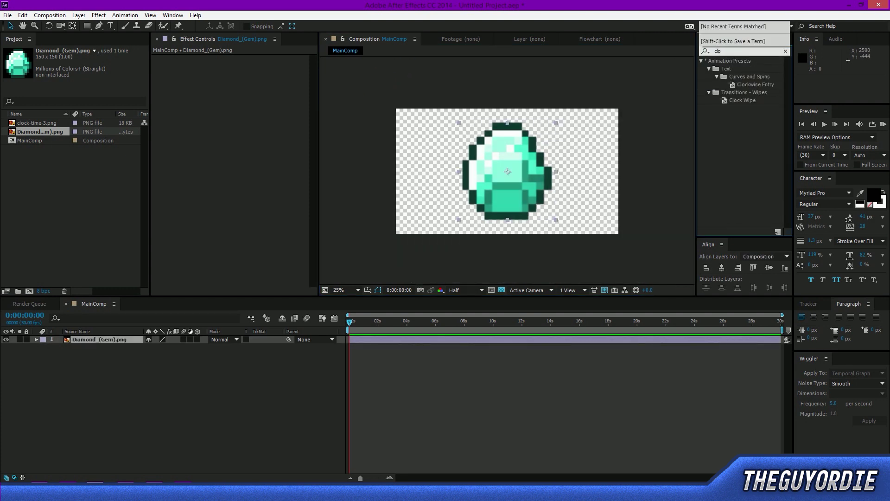
key("BackSpace")
key("BackSpace")
type("ol")
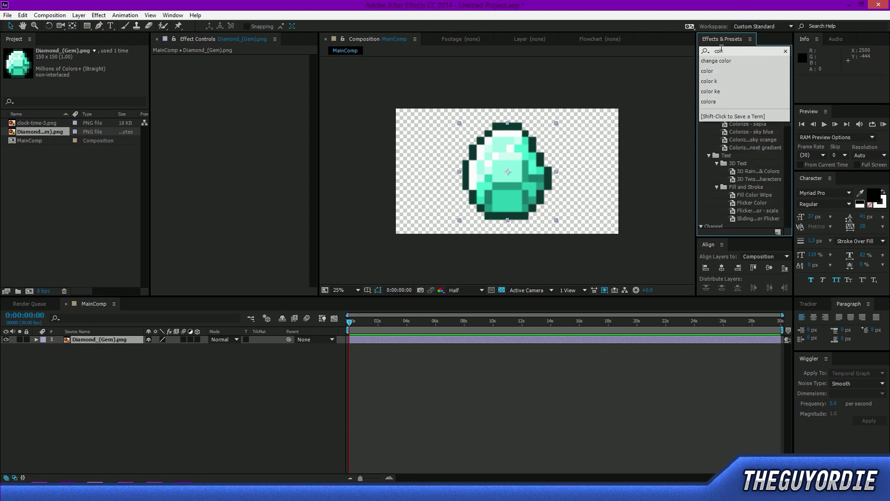
type("or")
key("Return")
left_click(737, 46)
type("ke")
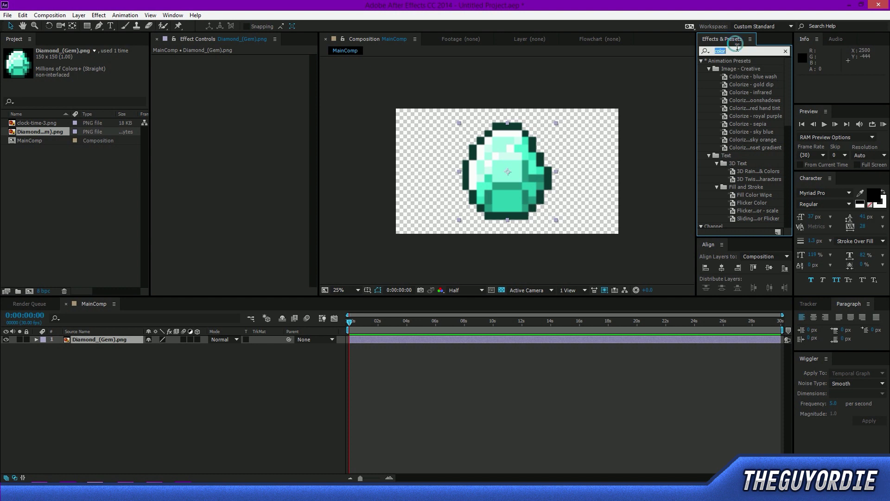
type("y")
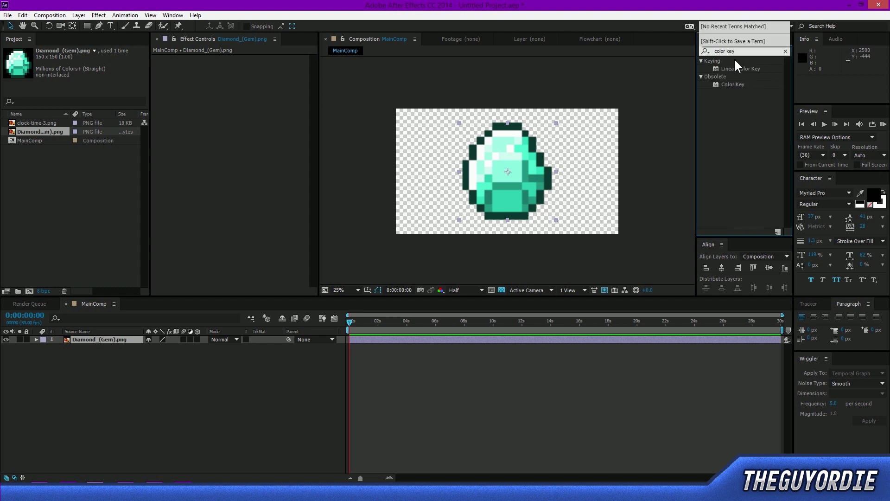
left_click_drag(732, 84, 488, 154)
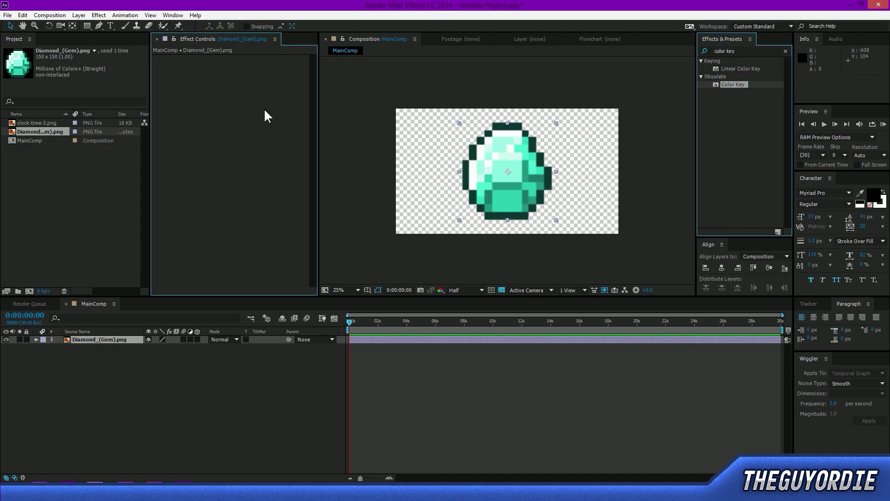
Sample a key colour with the eyedropper, then delete the Color Key effect.
left_click(259, 63)
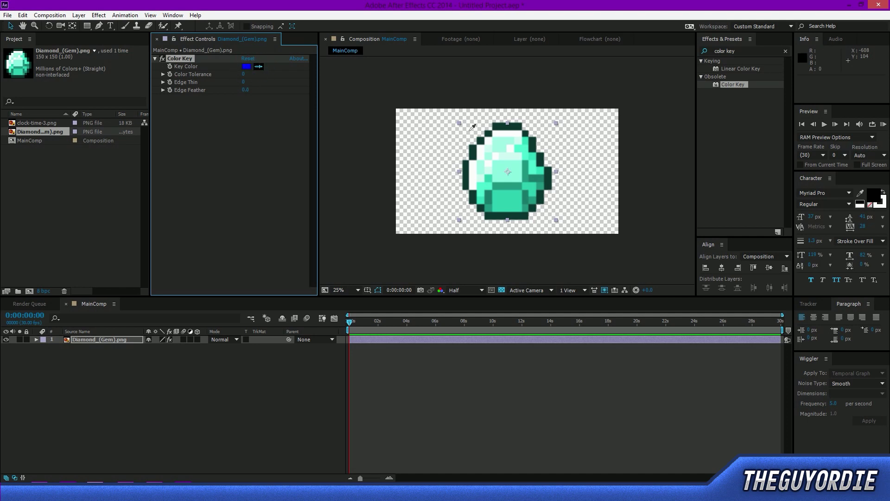
left_click(251, 110)
left_click(182, 59)
key("Delete")
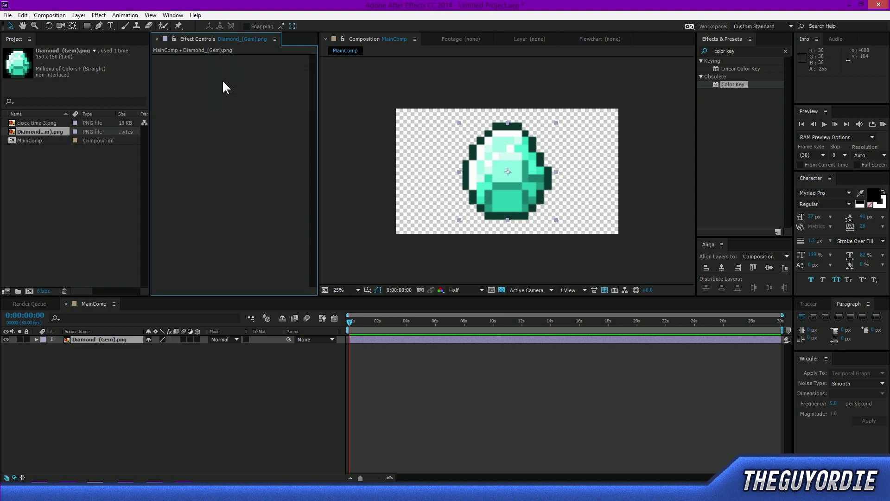
left_click(507, 247)
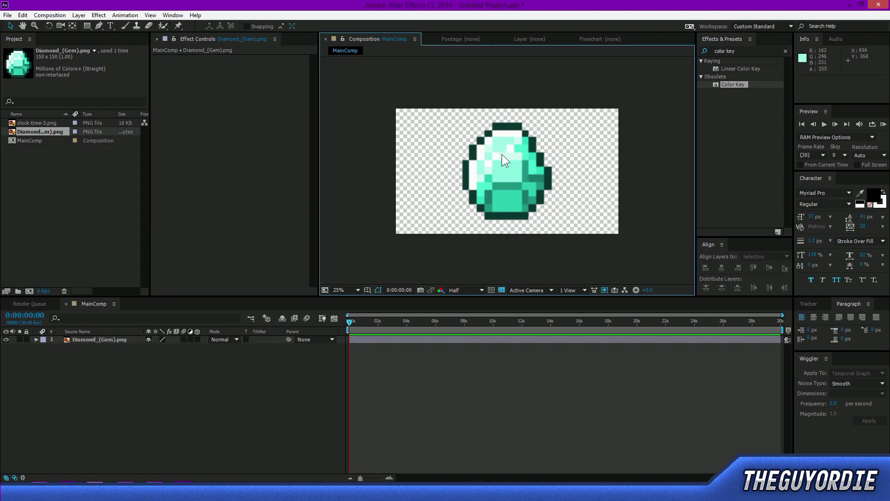
Toggle the diamond layer's Quality switch through Draft and Bicubic back to crisp pixel edges.
left_click(121, 341)
left_click(162, 339)
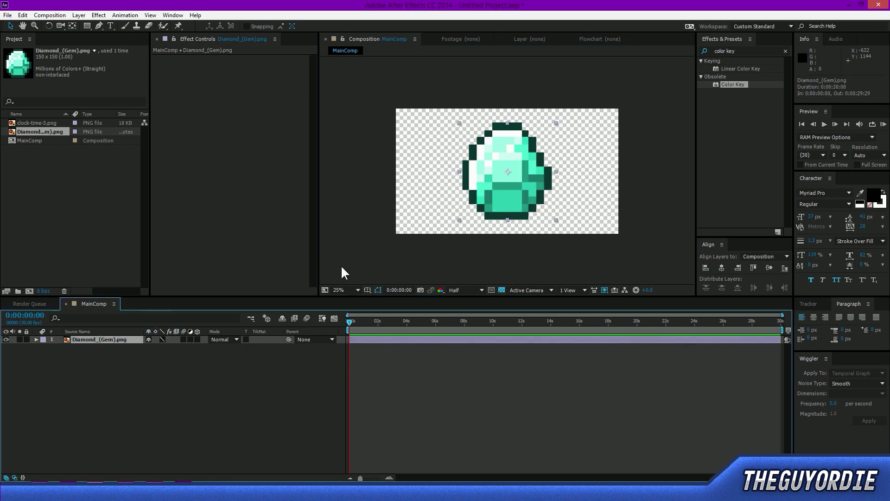
scroll(476, 140, "up", 4)
scroll(365, 124, "down", 2)
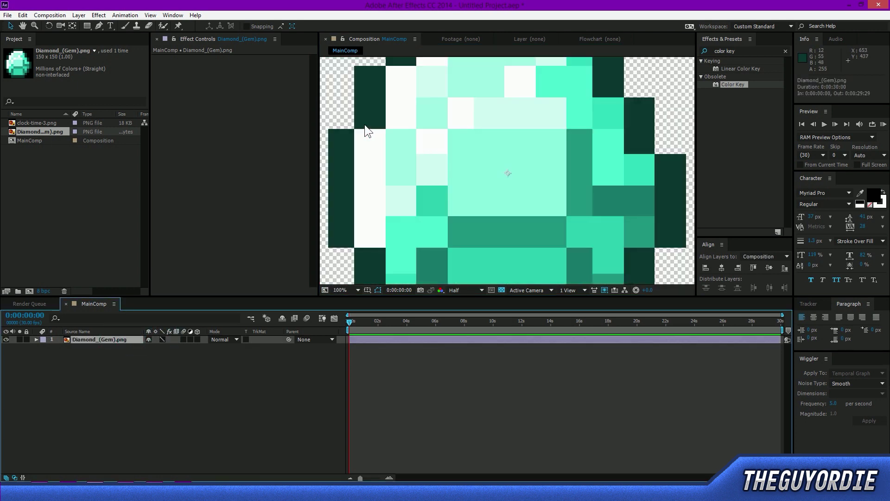
scroll(365, 124, "down", 1)
scroll(365, 125, "down", 1)
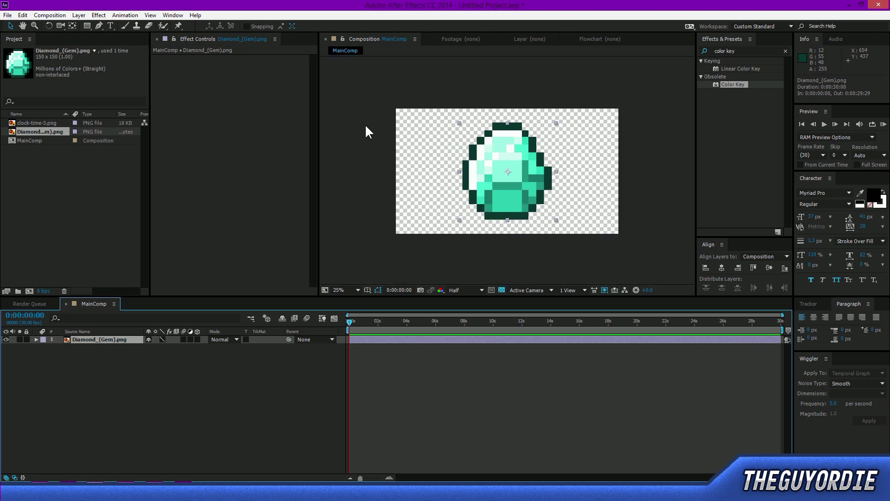
left_click(338, 129)
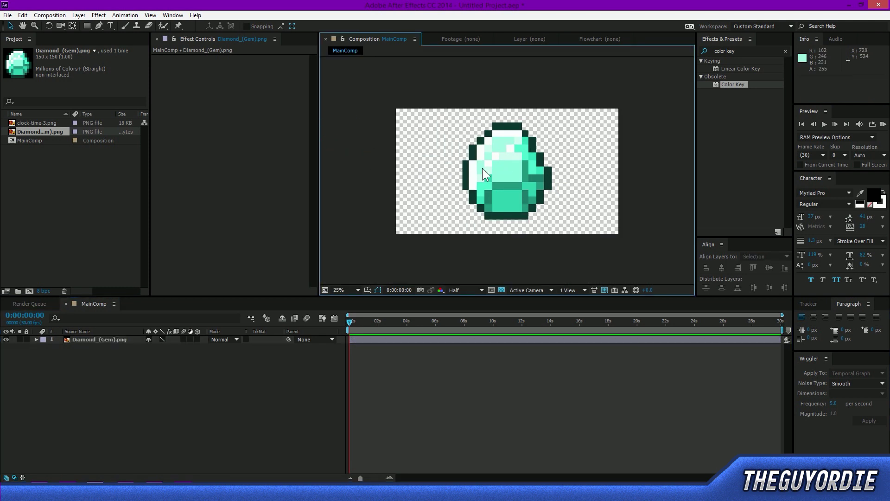
left_click(162, 338)
scroll(503, 167, "up", 2)
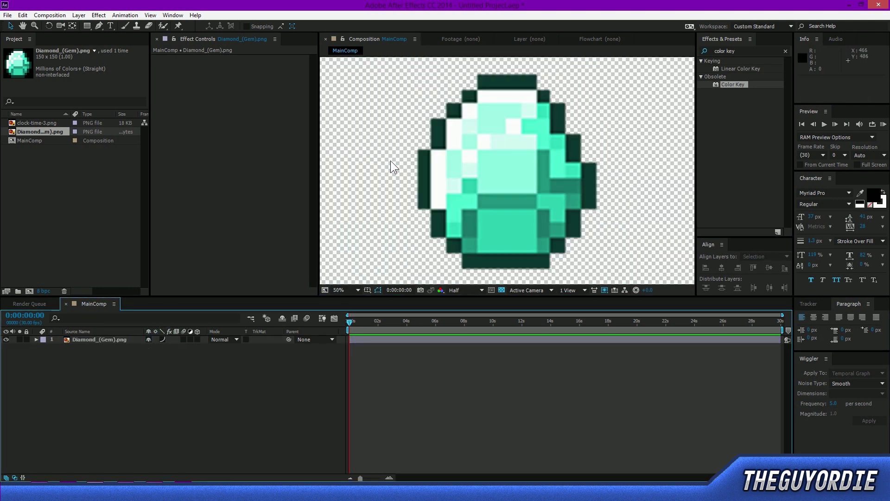
scroll(390, 162, "down", 1)
left_click(162, 339)
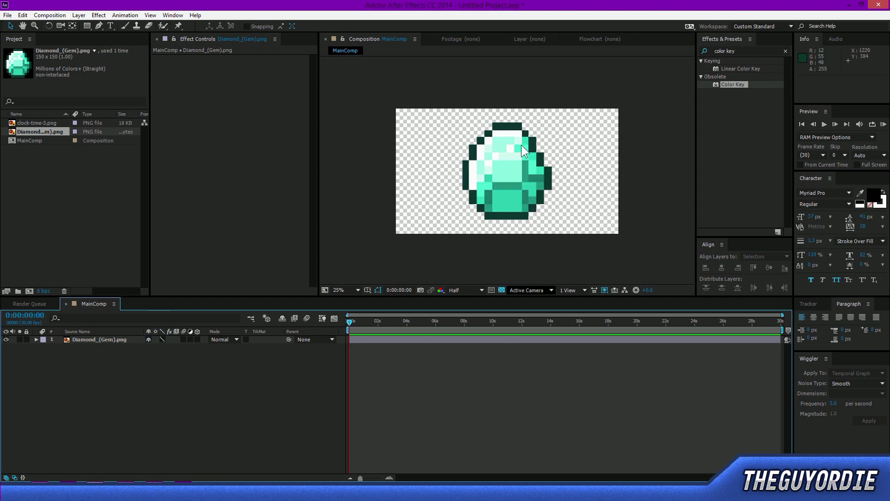
Select the diamond layer and open the Layer menu.
left_click(82, 339)
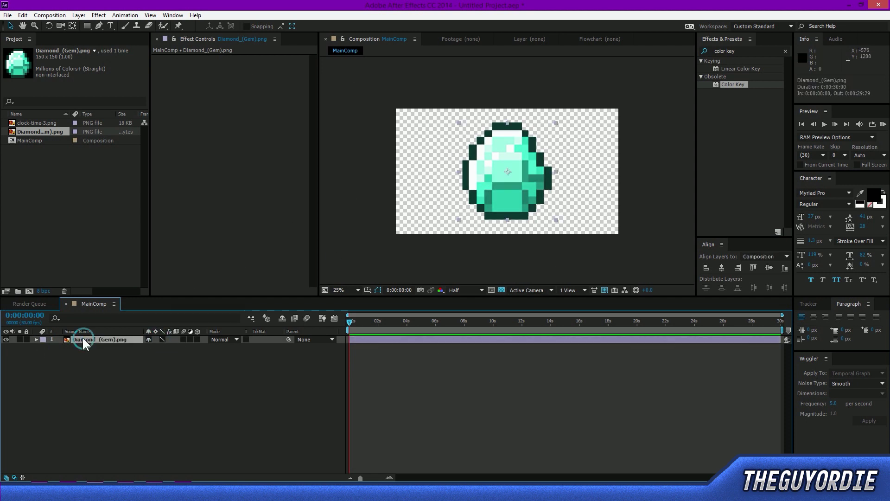
right_click(82, 335)
left_click(79, 14)
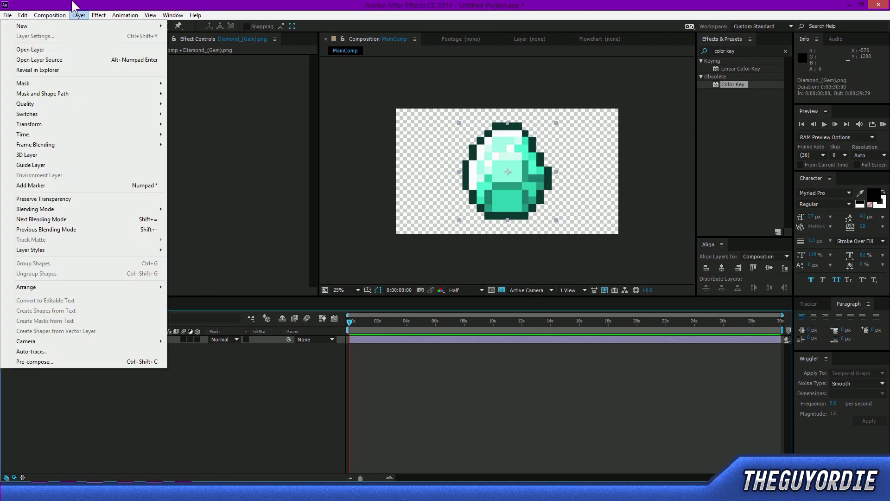
Auto-trace the diamond's Current Frame from the Alpha channel with Preview enabled.
left_click(34, 352)
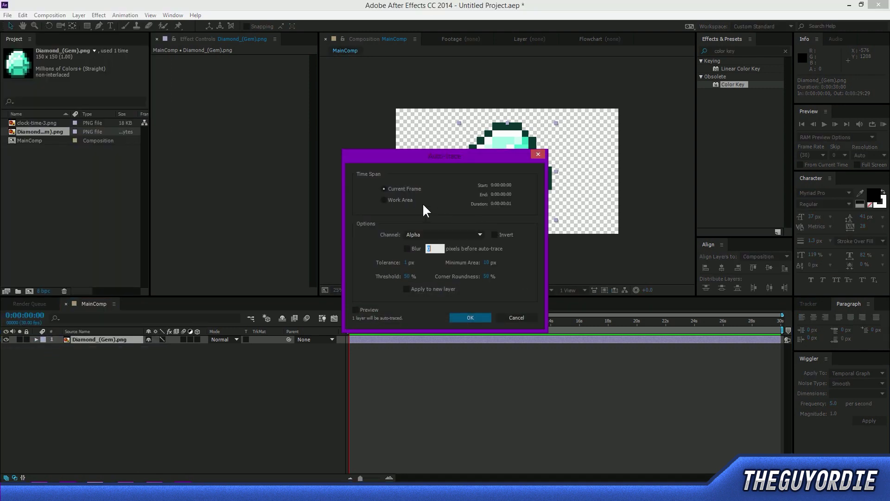
left_click(401, 188)
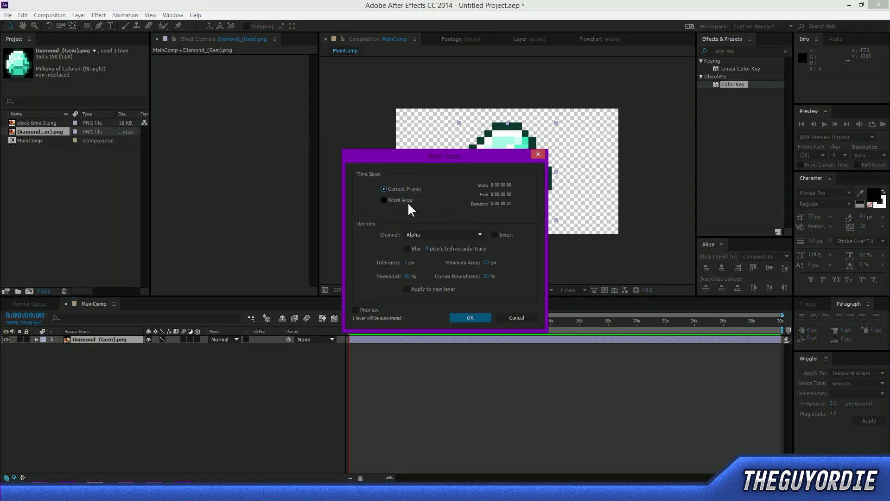
left_click(411, 234)
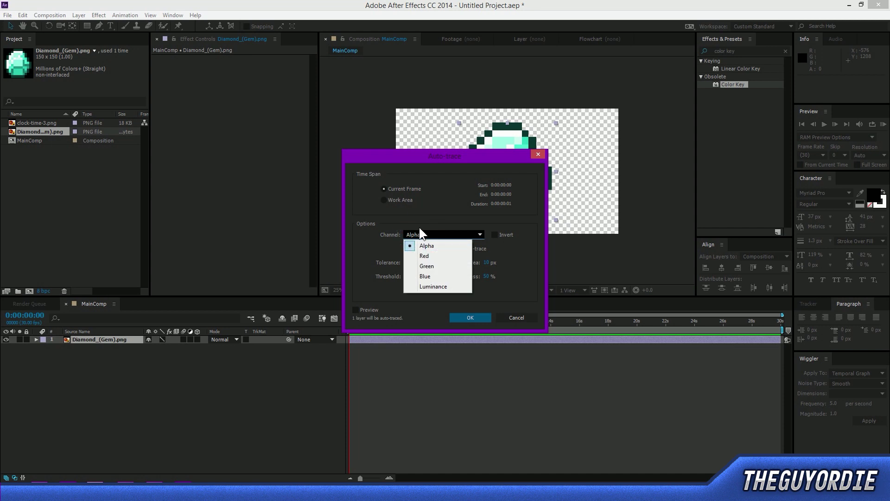
left_click(481, 233)
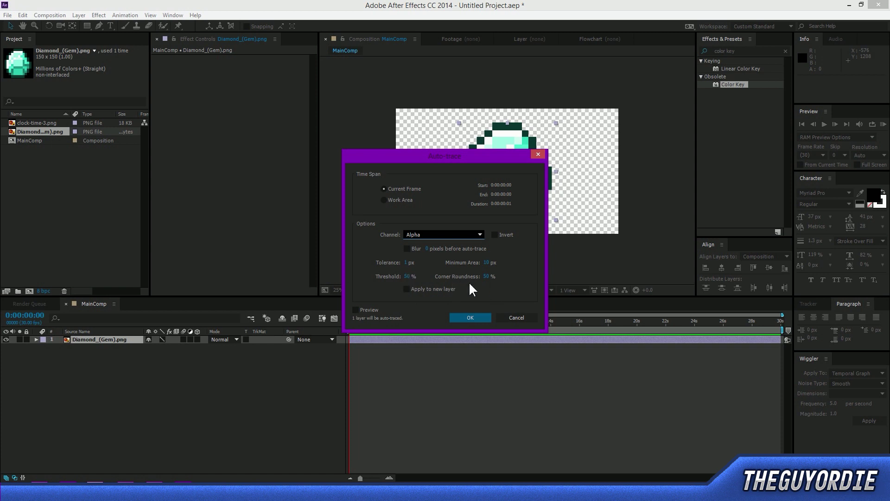
left_click(358, 309)
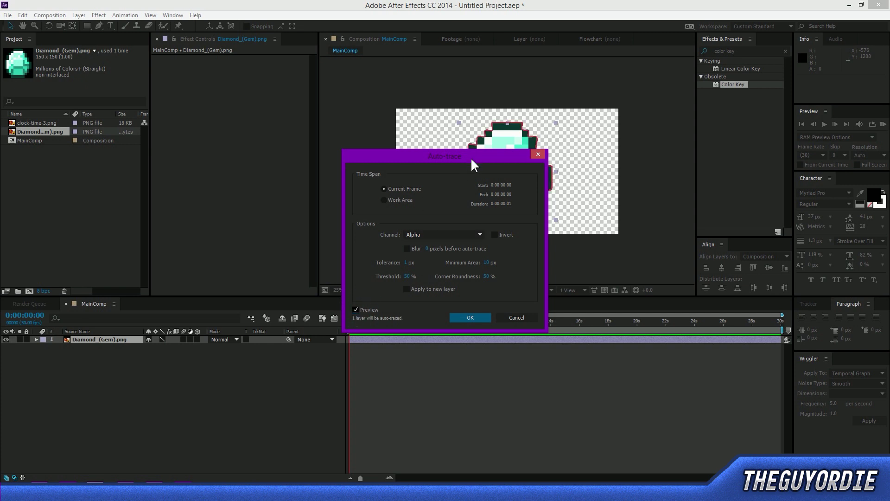
Set Auto-trace Tolerance to 0.1 px, lower the Threshold, and create the traced mask.
left_click_drag(471, 157, 291, 148)
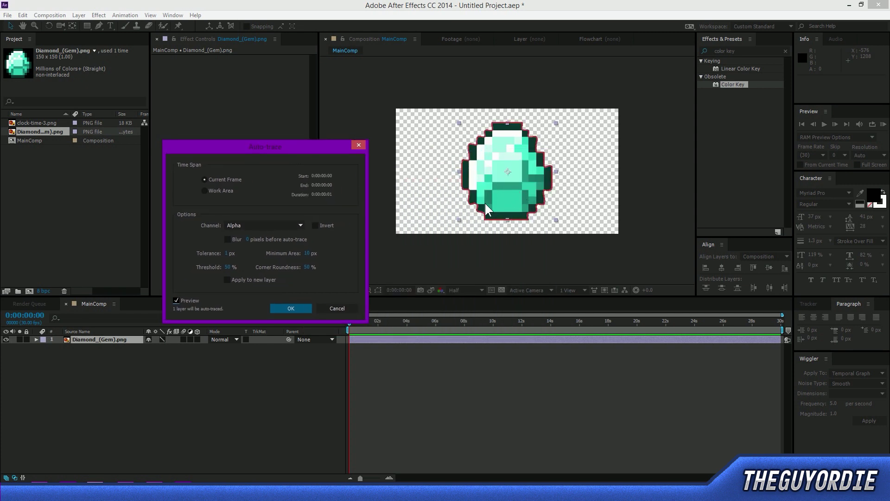
left_click_drag(305, 143, 341, 170)
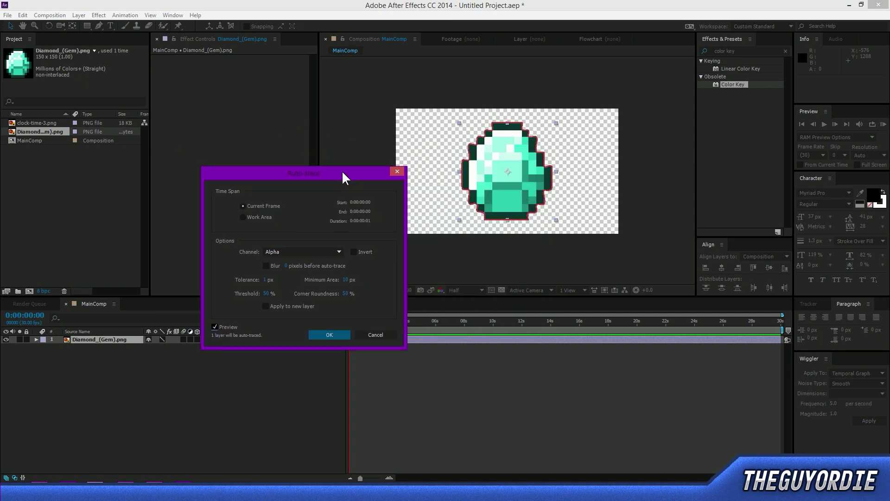
left_click_drag(266, 279, 289, 283)
key("Return")
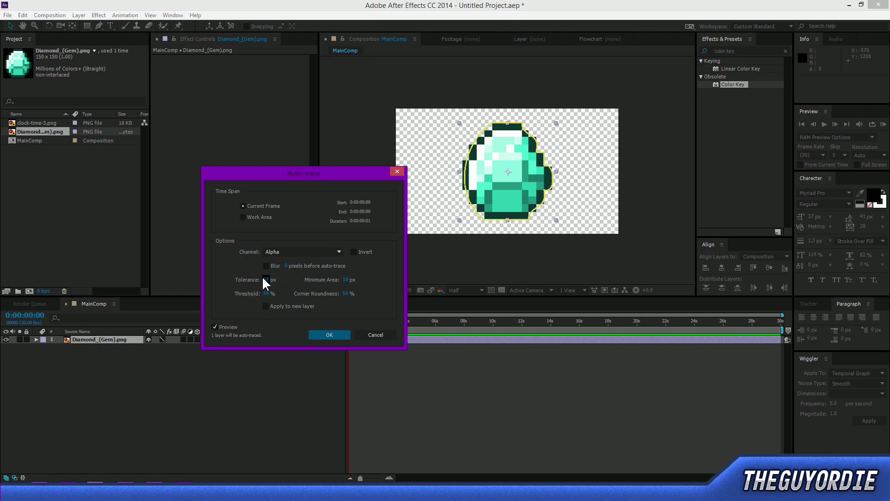
left_click(265, 280)
type("28")
type("0.1")
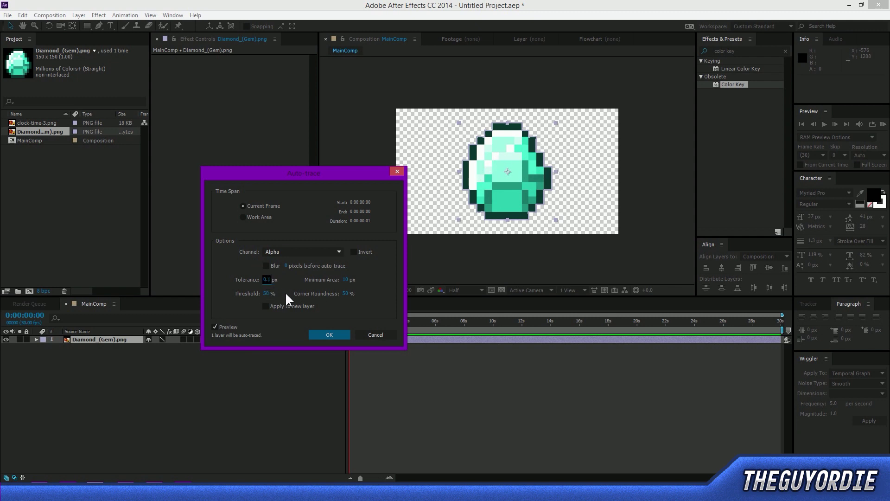
left_click(267, 293)
left_click(267, 294)
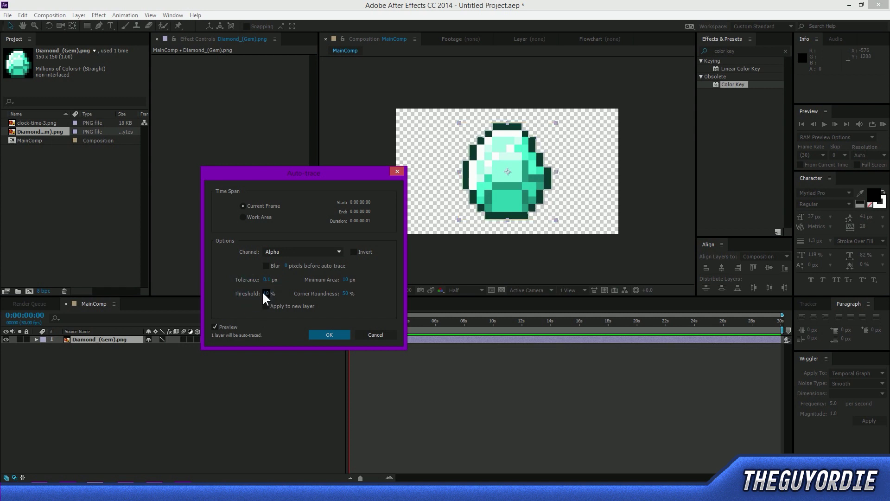
key("Return")
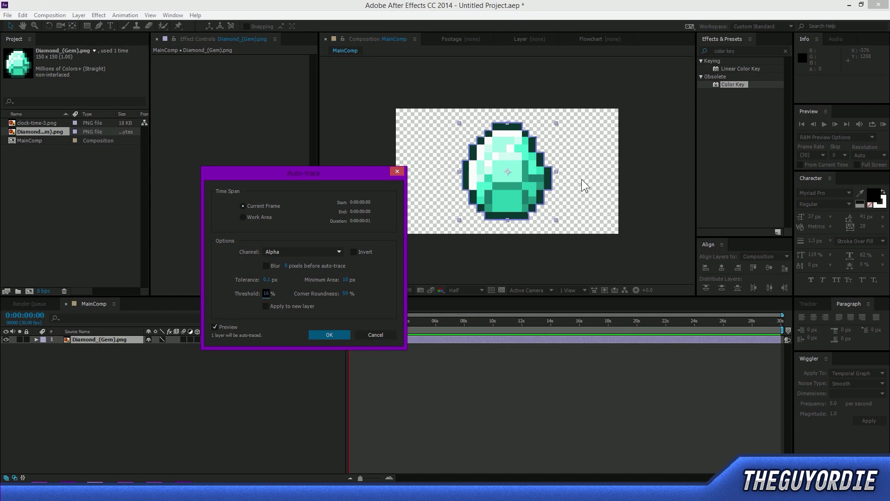
left_click(332, 333)
scroll(519, 180, "up", 4)
Zoom in on the gem and turn off the transparency grid for a black background.
key("space")
left_click_drag(423, 135, 487, 205)
scroll(486, 206, "down", 4)
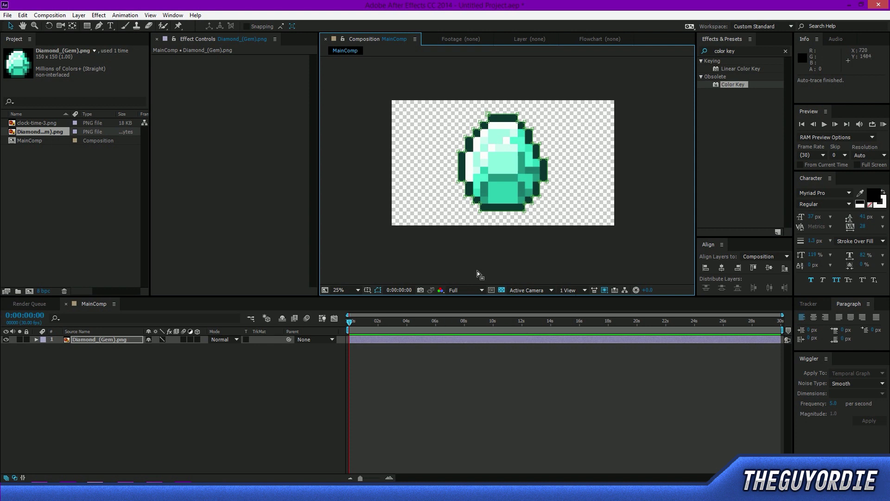
left_click(502, 290)
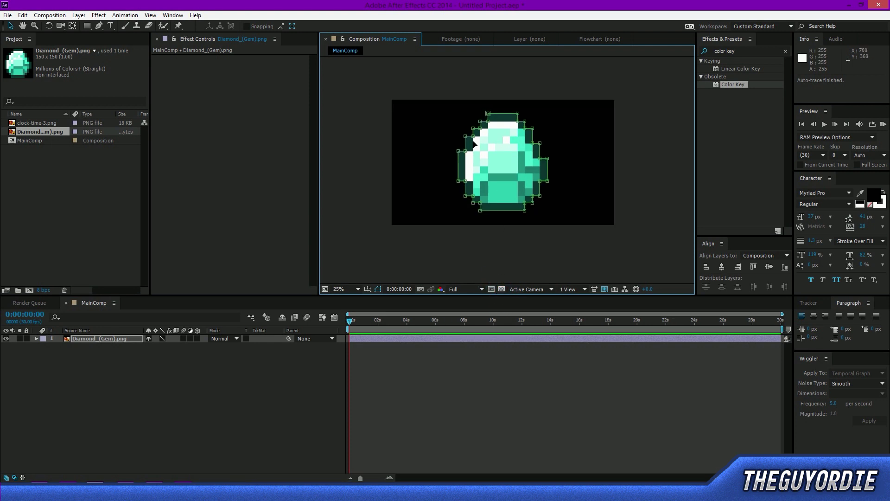
scroll(474, 144, "up", 1)
left_click_drag(587, 106, 600, 132)
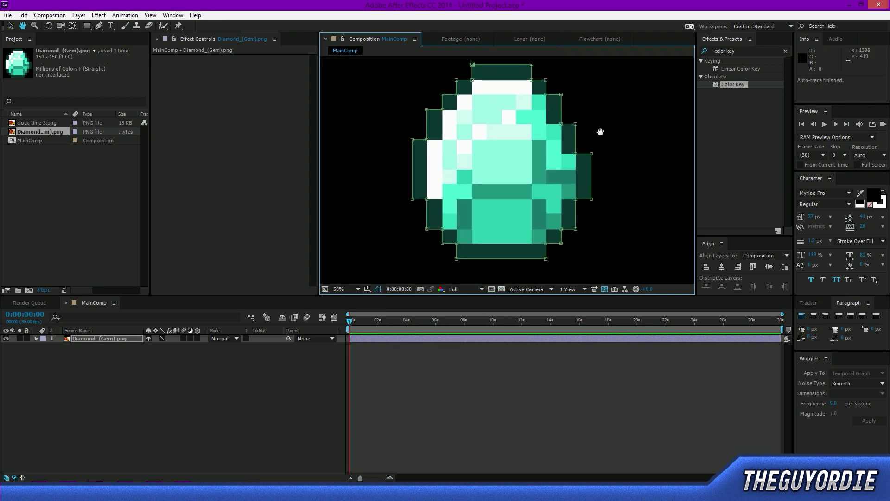
Select the Diamond_(Gem).png layer, reveal its mask path, and end the work area here.
left_click(101, 338)
key("m")
key("n")
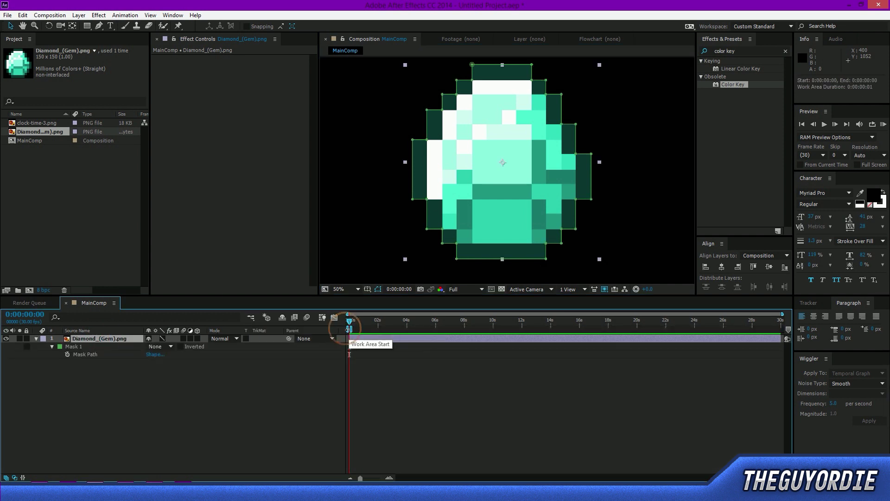
Extend the work area to the full 30-second comp and clear the old effects search.
left_click_drag(351, 329, 365, 328)
double_click(352, 329)
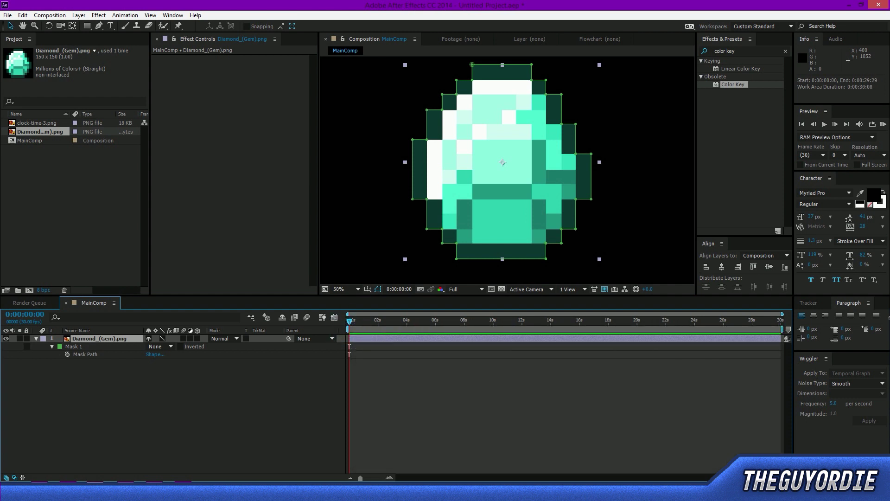
left_click(744, 51)
key("BackSpace")
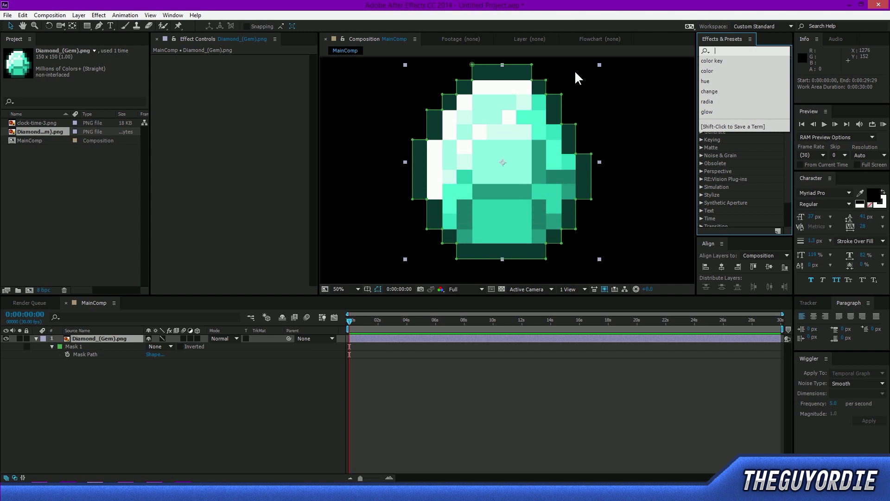
key("Escape")
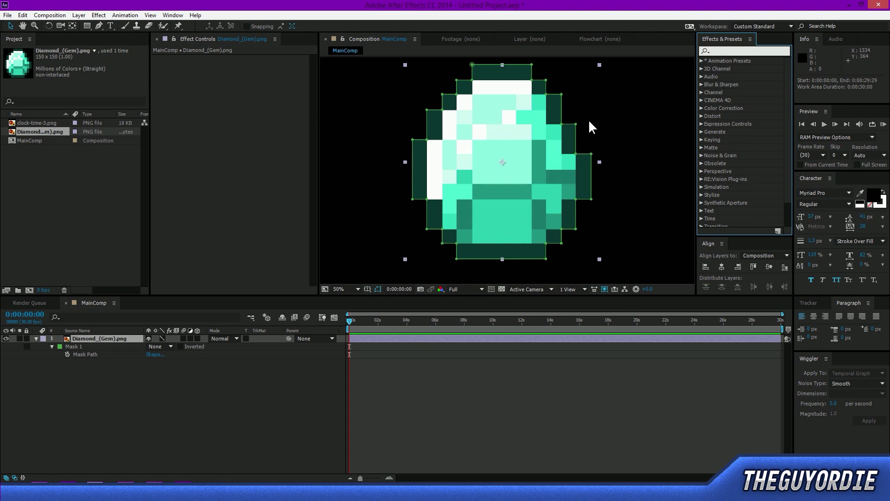
Search 'stroke' and drag Generate > Stroke onto the Diamond layer.
left_click(747, 49)
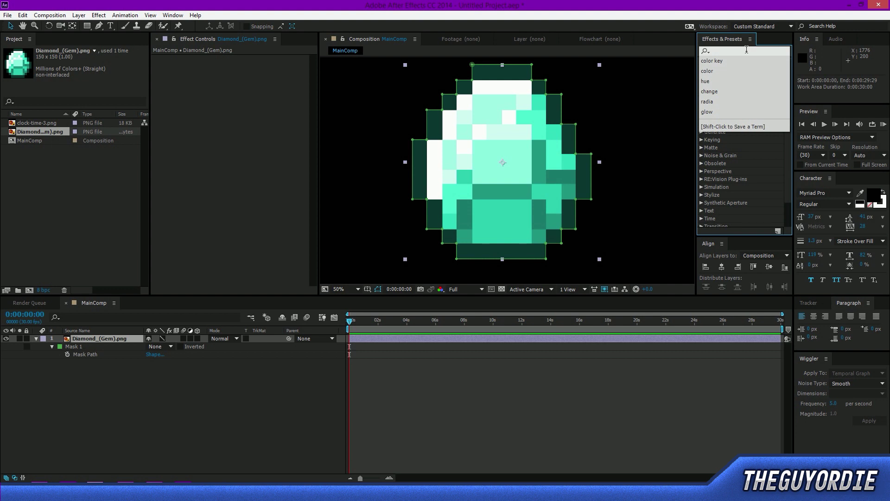
type("stro")
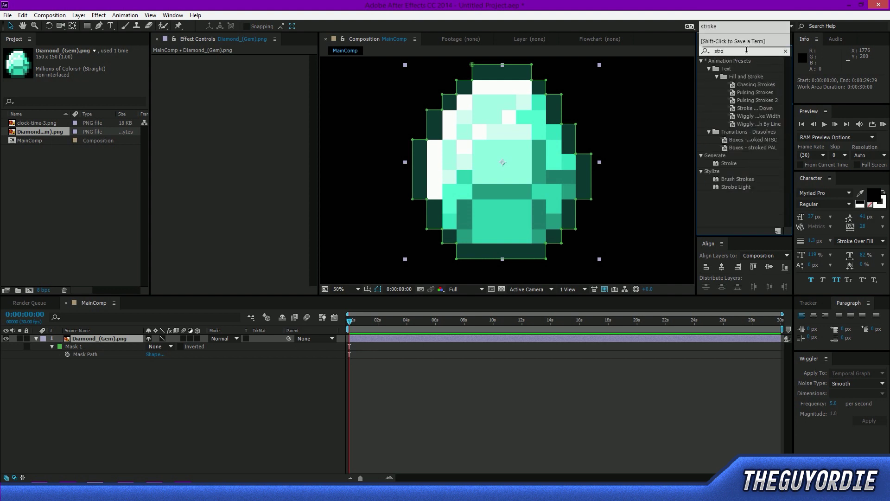
type("ke")
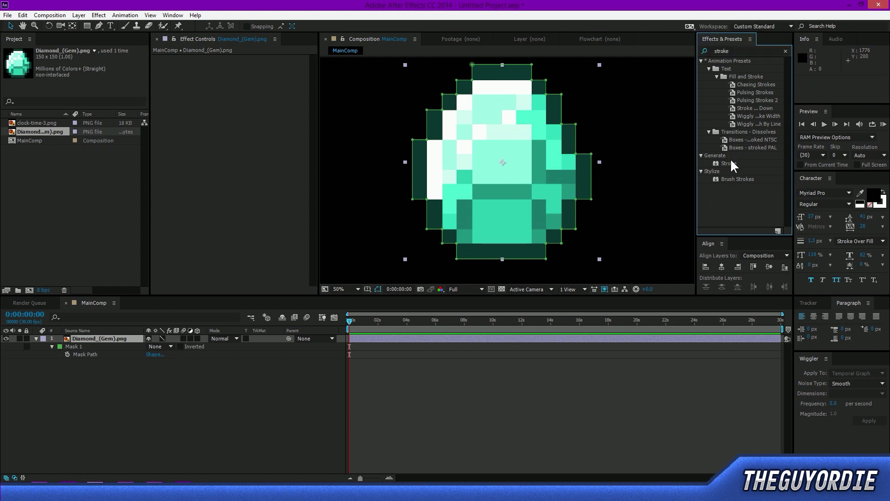
left_click(731, 163)
mouse_move(730, 163)
left_mouse_down()
mouse_move(402, 246)
mouse_move(118, 337)
left_mouse_up()
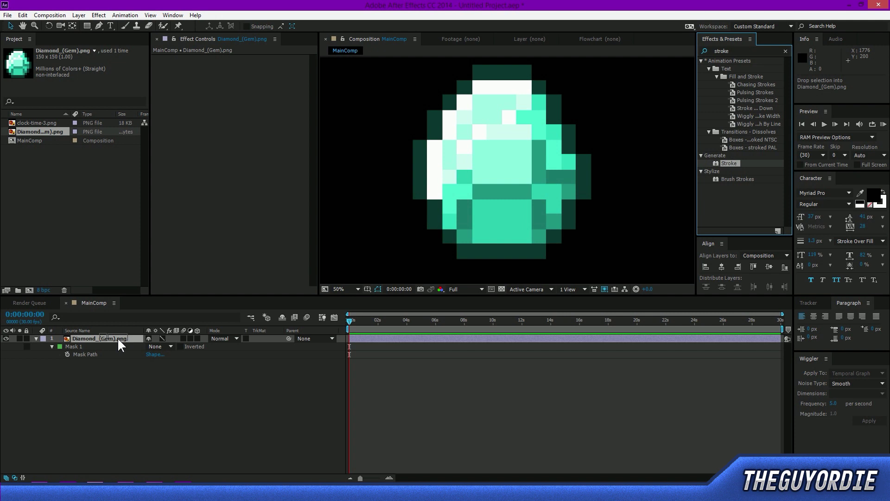
Apply Stroke to the Diamond layer and adjust its Brush Size.
left_click_drag(118, 338, 118, 337)
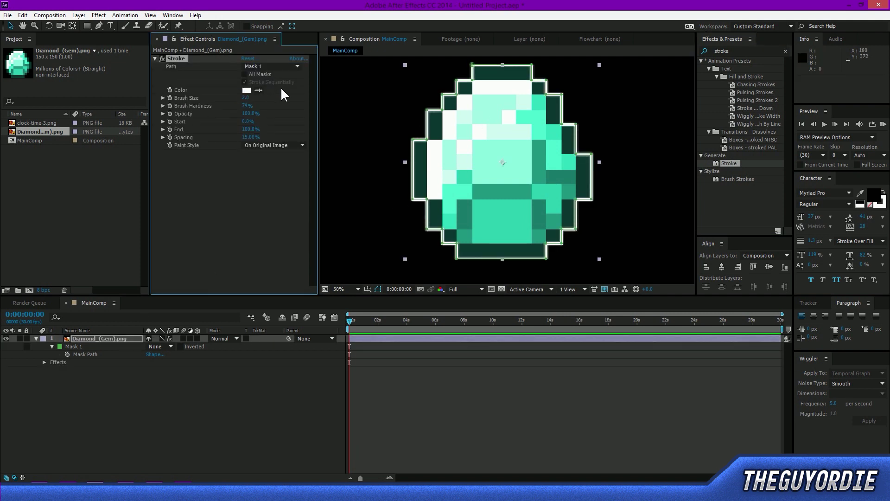
mouse_move(245, 98)
left_mouse_down()
mouse_move(244, 111)
mouse_move(262, 112)
mouse_move(253, 113)
left_mouse_up()
left_click(283, 425)
right_click(108, 338)
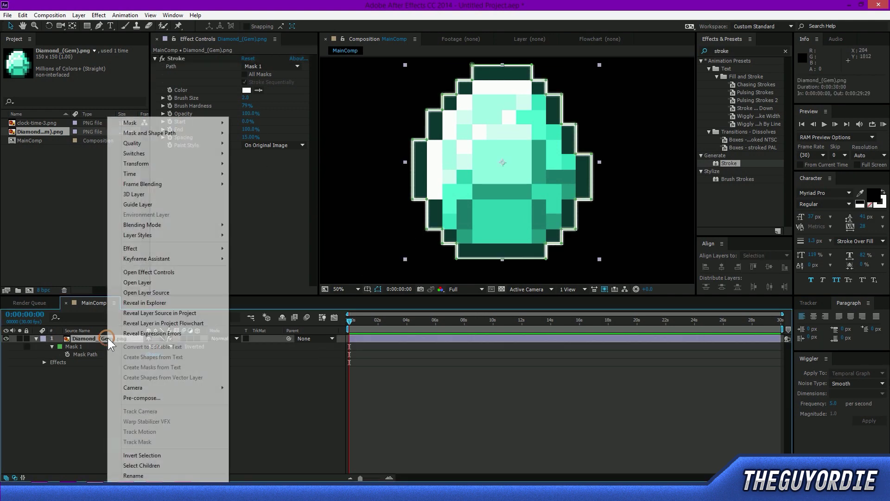
left_click(302, 400)
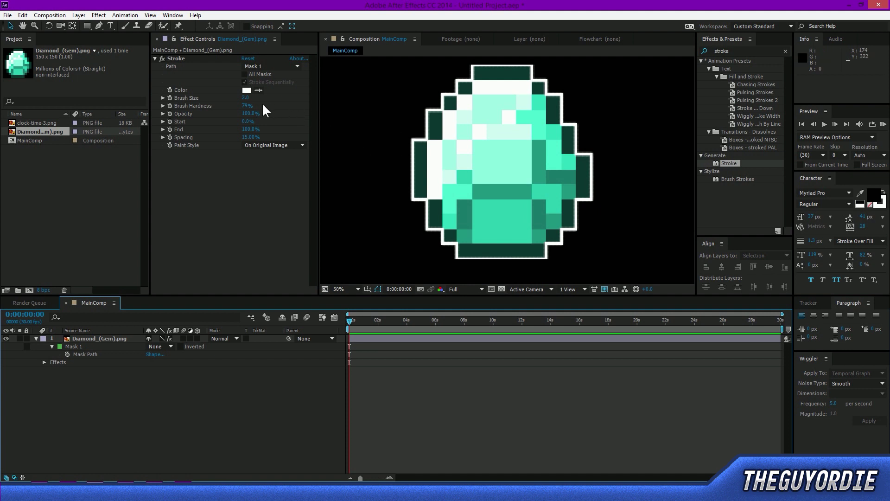
Set the Stroke effect's Path to Mask 1 and select the mask.
left_click(245, 68)
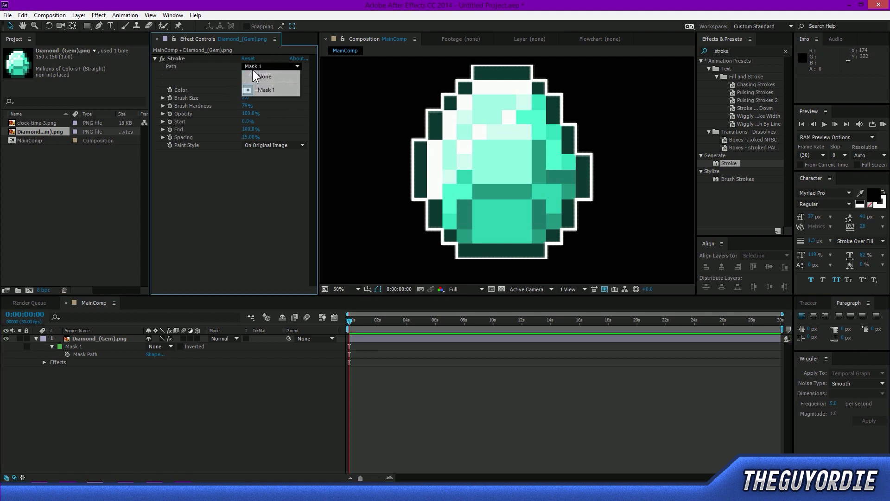
left_click(257, 90)
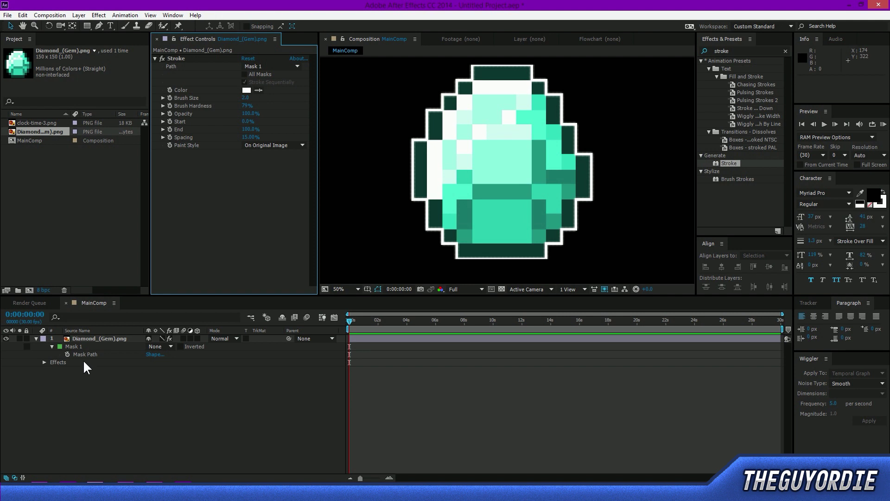
left_click(65, 346)
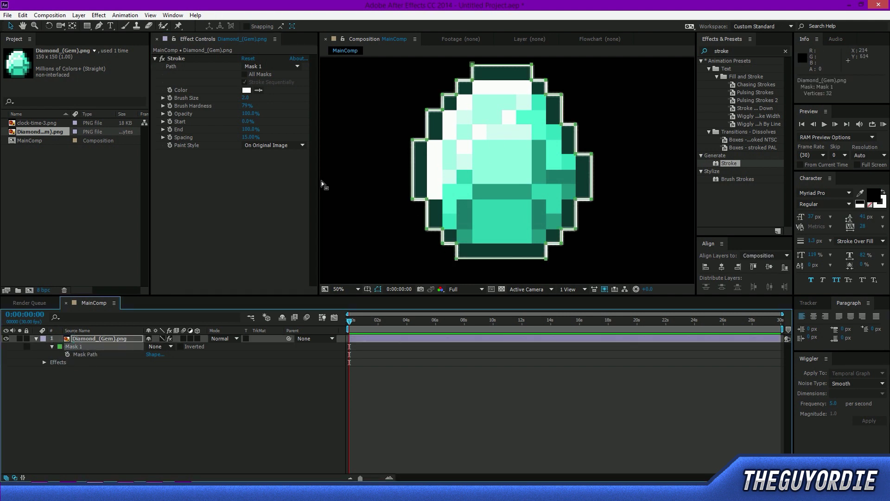
Try a stroke Opacity of 44, then undo back to full opacity.
left_click(249, 114)
type("44")
key("Return")
key("ctrl+z")
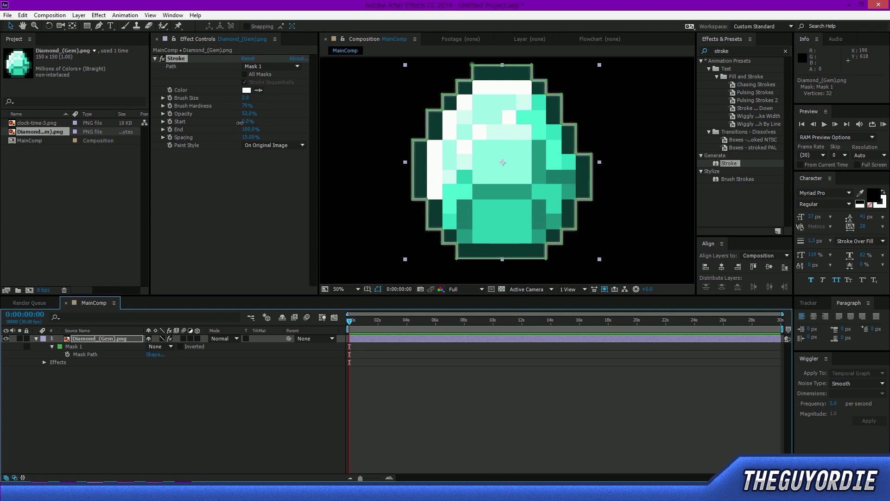
left_click(221, 131)
Set Stroke Spacing to 100% for separate dots, return Start to 0%, and raise Brush Size to about 3.9.
mouse_move(246, 118)
left_mouse_down()
mouse_move(314, 126)
mouse_move(292, 144)
mouse_move(367, 141)
left_mouse_up()
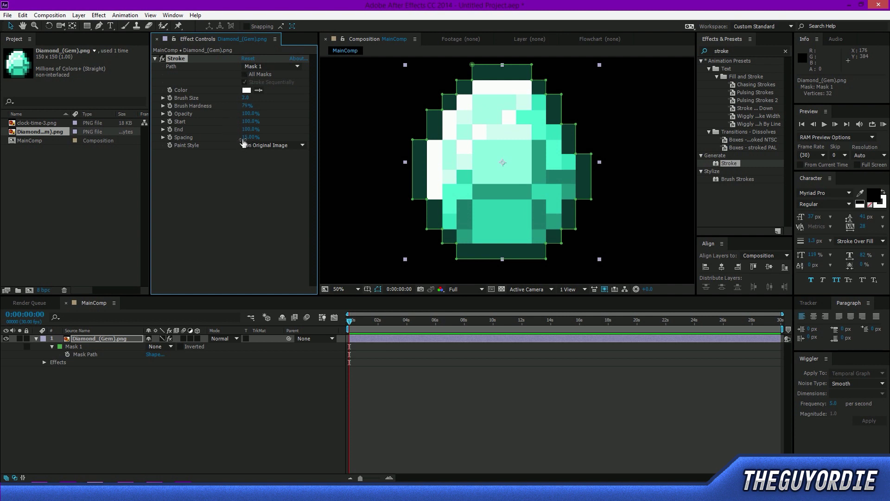
left_click_drag(253, 140, 266, 140)
mouse_move(250, 121)
left_mouse_down()
mouse_move(227, 135)
mouse_move(248, 135)
mouse_move(241, 143)
mouse_move(260, 145)
left_mouse_up()
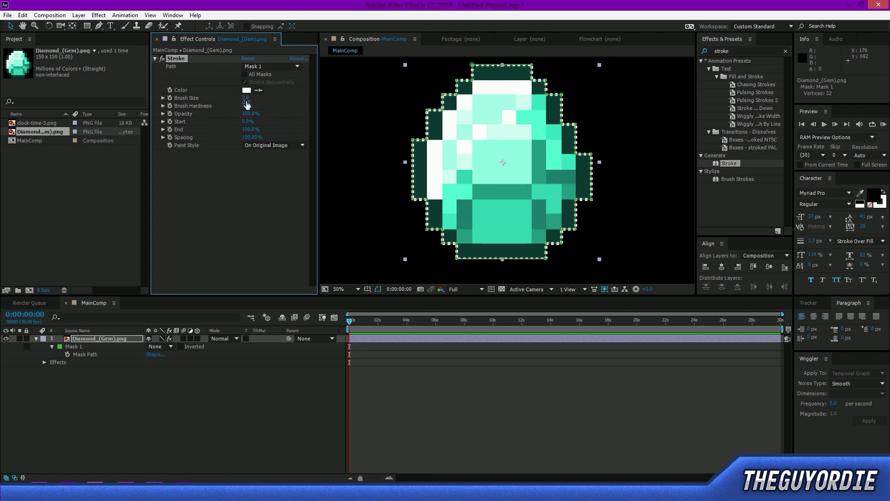
left_click_drag(244, 97, 251, 102)
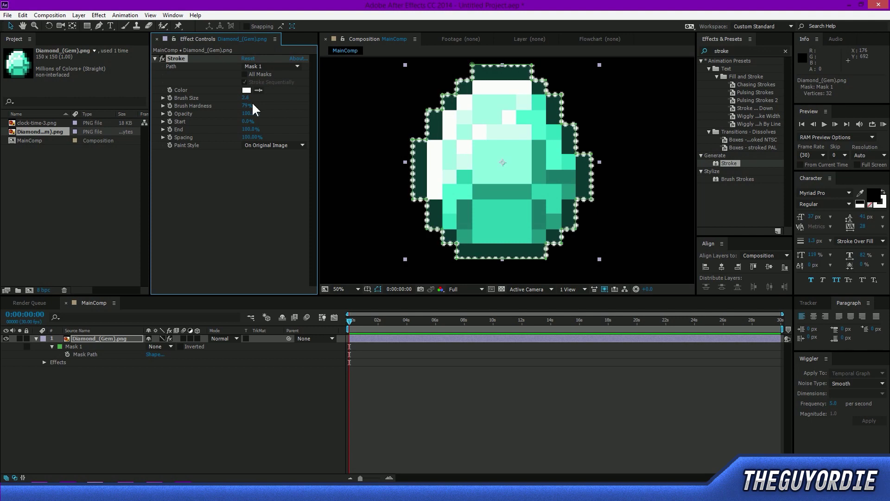
left_click(259, 206)
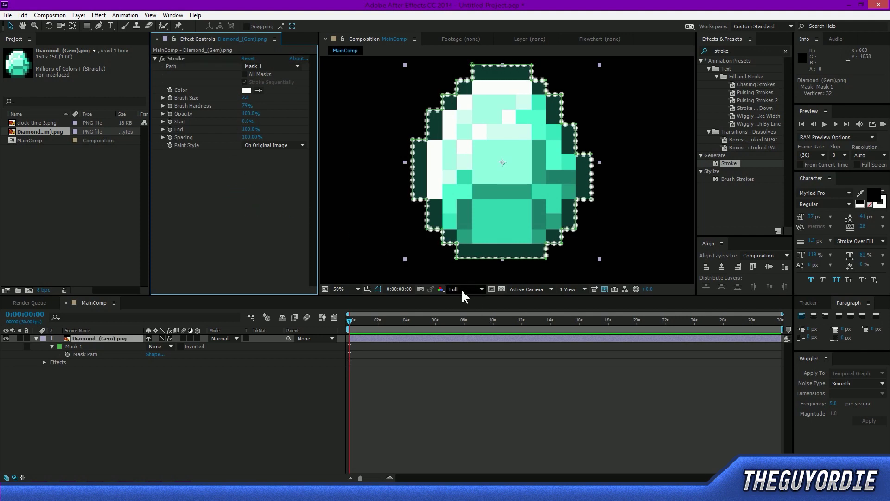
left_click(231, 425)
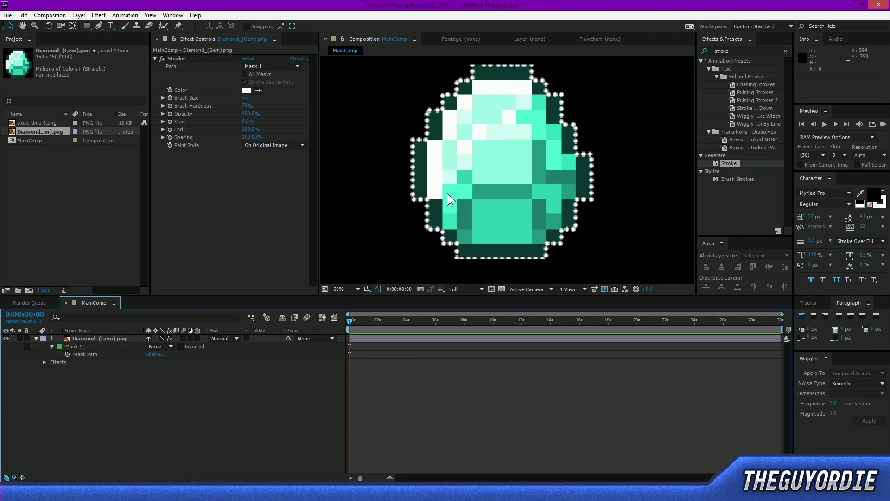
key("comma")
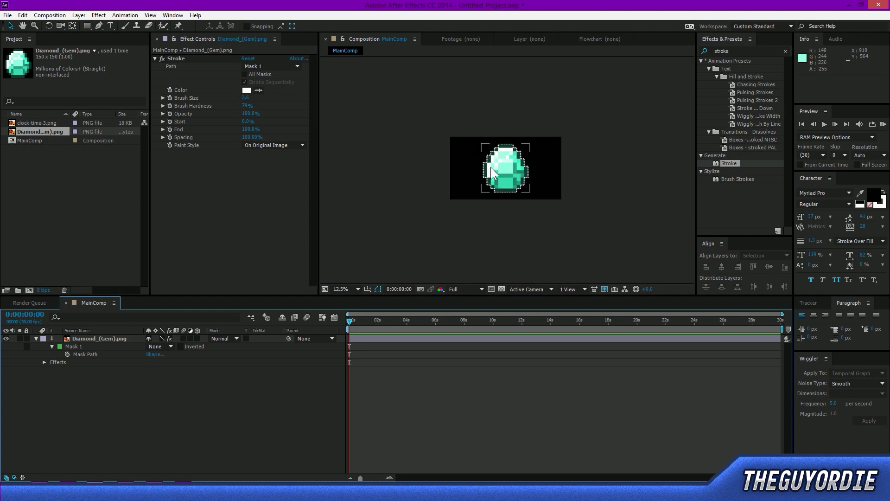
key("period")
key("period")
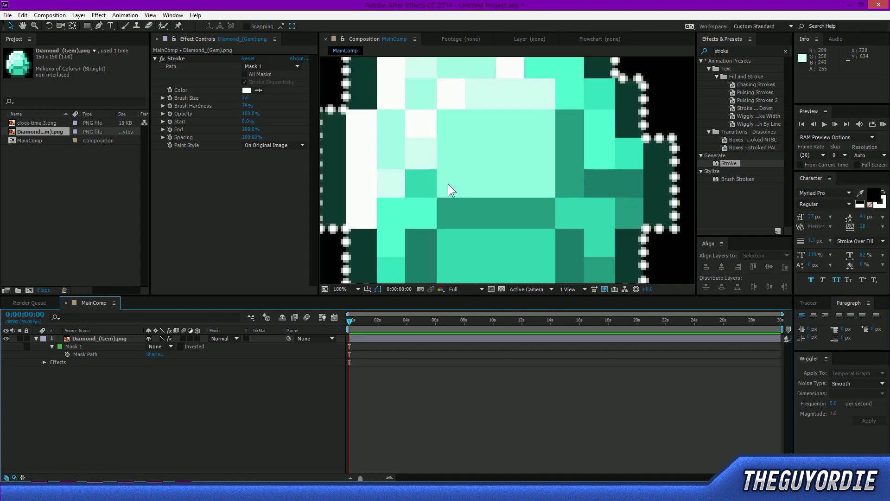
key("comma")
key("comma")
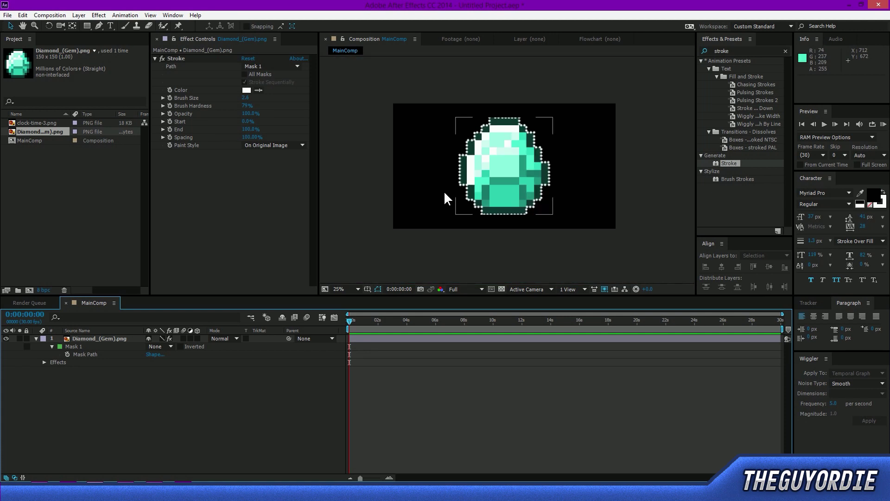
key("period")
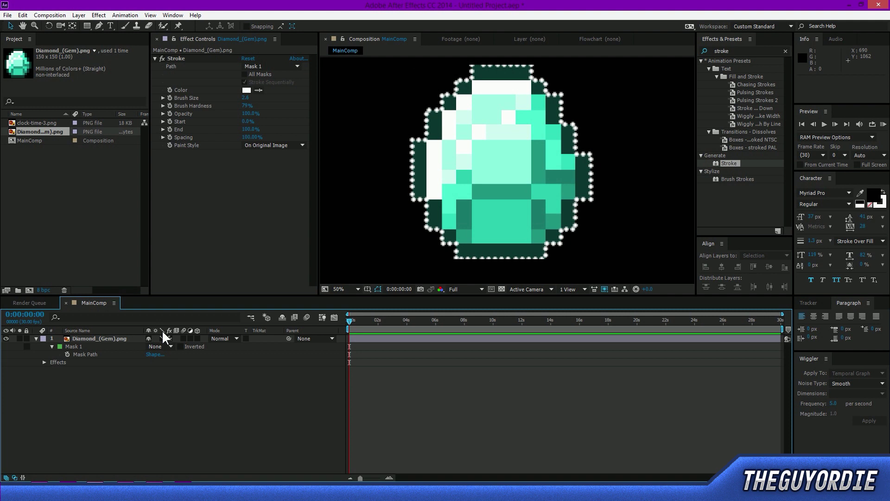
left_click(162, 331)
left_click(160, 338)
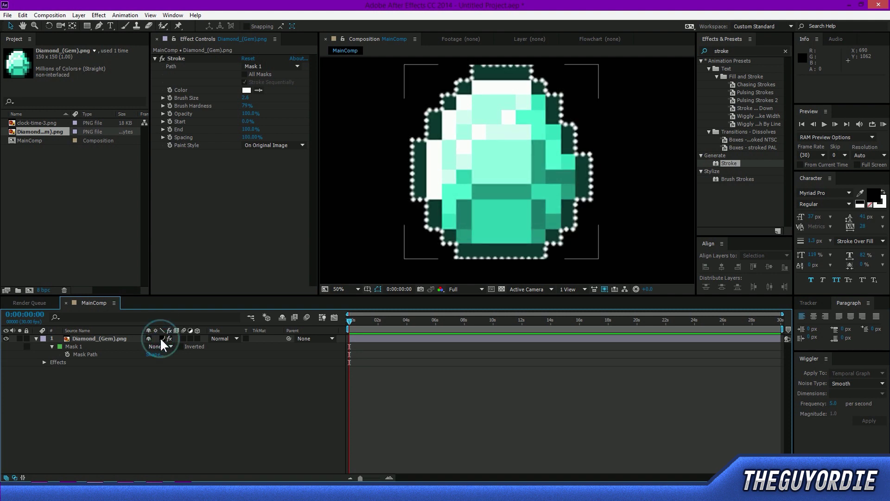
left_click(162, 338)
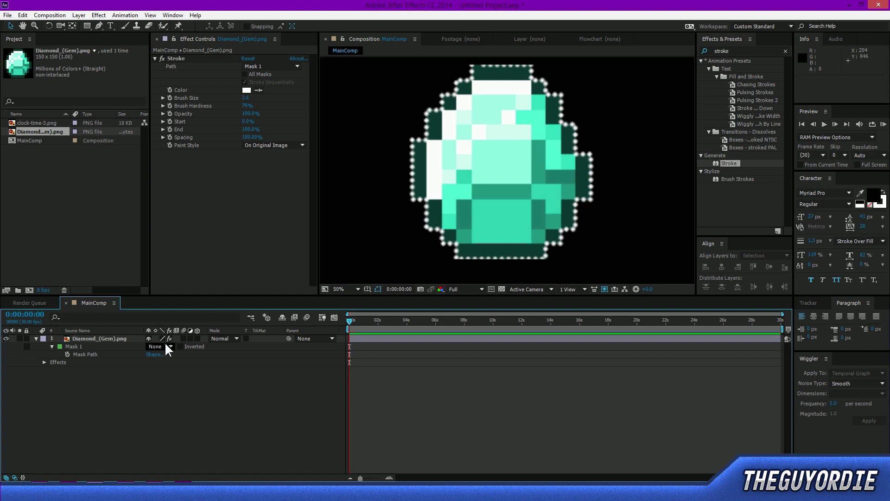
left_click(161, 337)
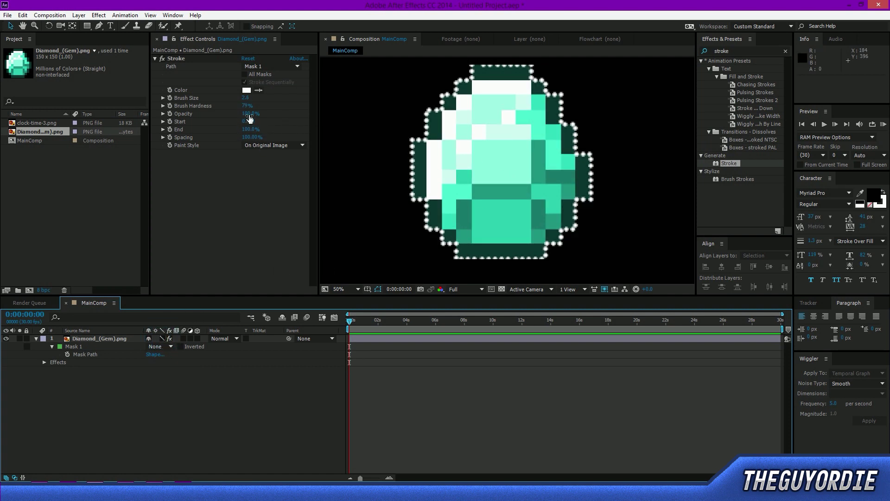
Keyframe Stroke Start at 100% on frame 0 and 0% around four seconds, then preview.
left_click_drag(248, 123, 272, 121)
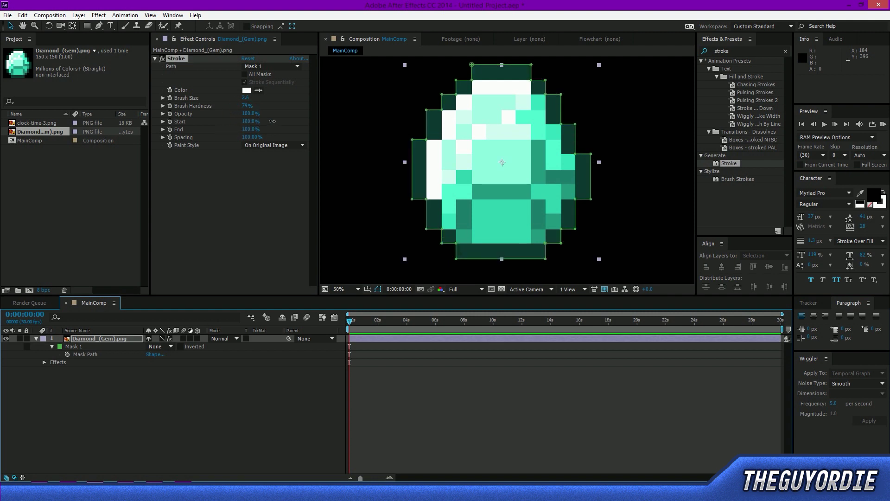
left_click(175, 131)
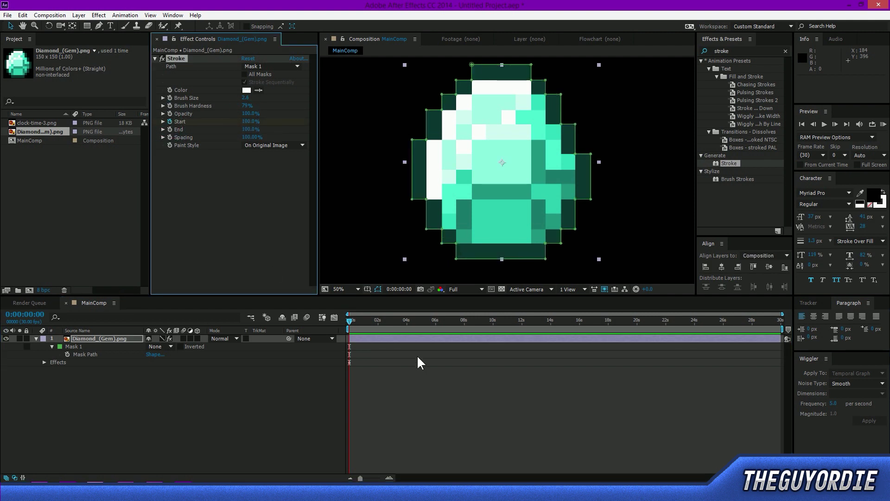
left_click_drag(383, 317, 549, 324)
left_click_drag(411, 330, 407, 329)
left_click_drag(249, 121, 193, 130)
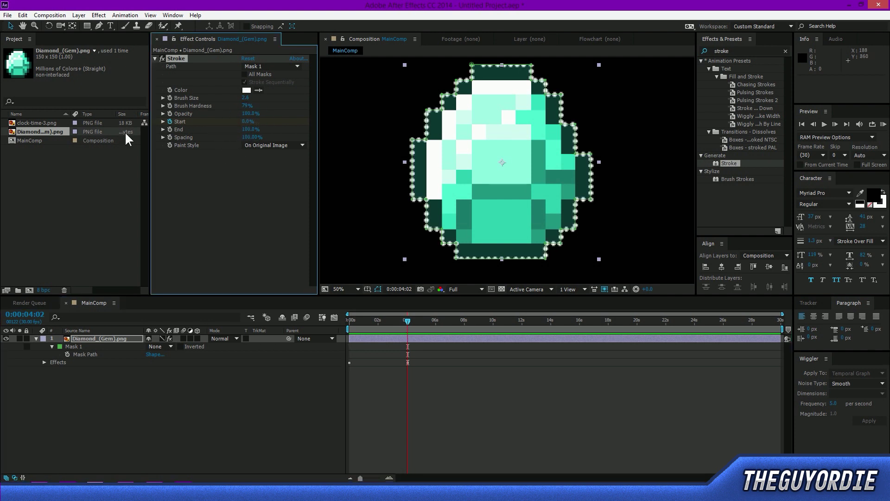
key("KP_0")
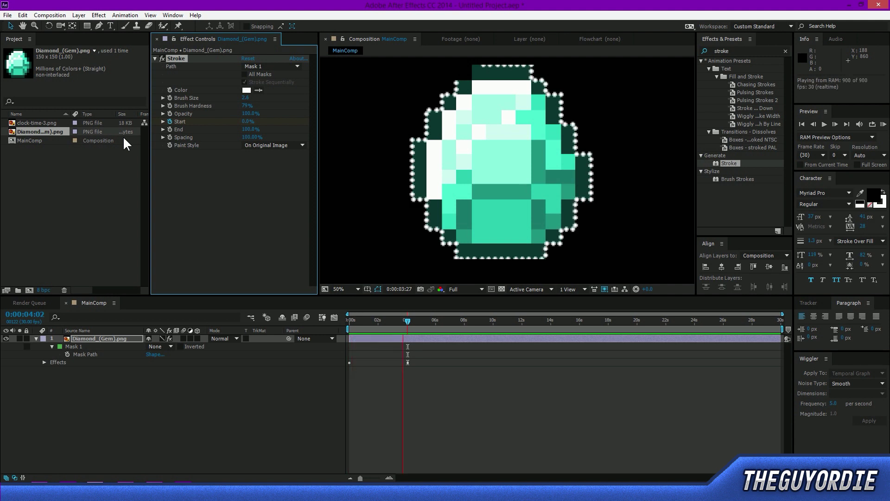
key("space")
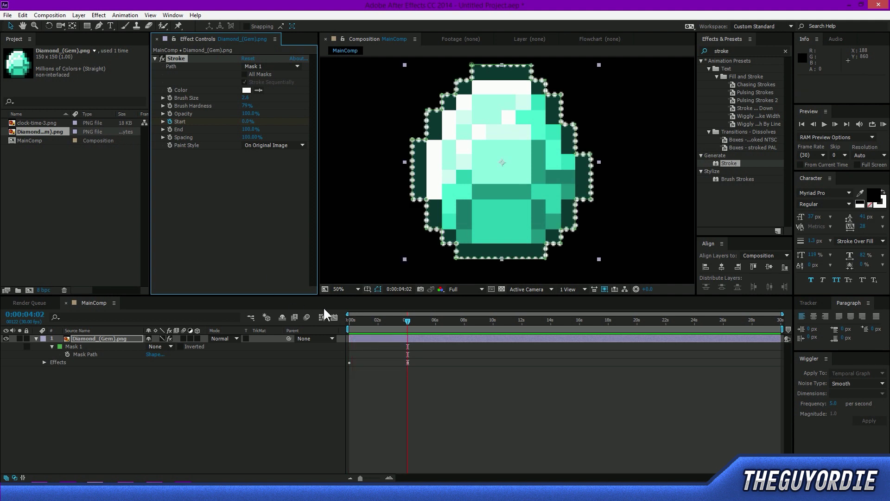
Move the 0% Start keyframe to about 1.5 seconds and preview the faster draw-on.
left_click(406, 362)
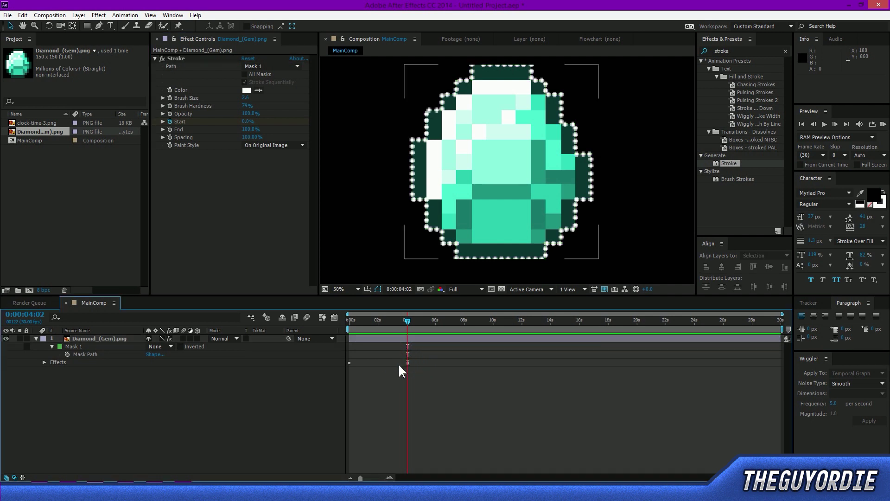
left_click(422, 338)
key("u")
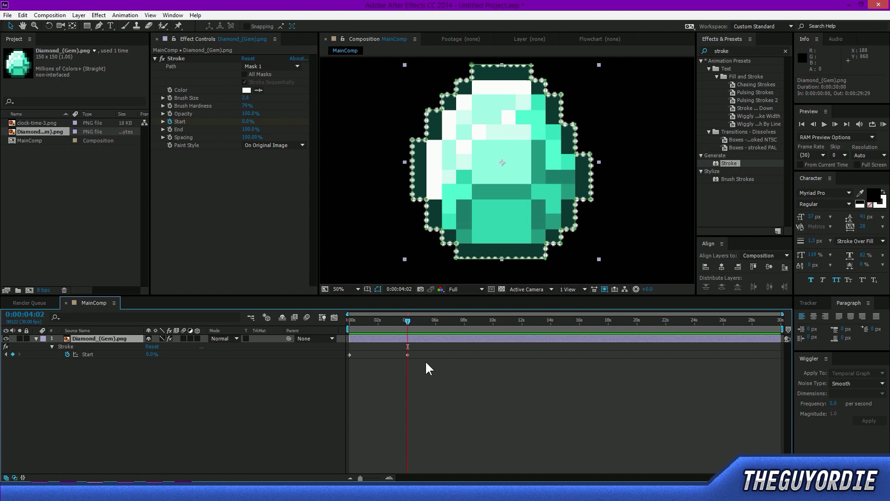
left_click_drag(407, 355, 370, 366)
left_click(375, 379)
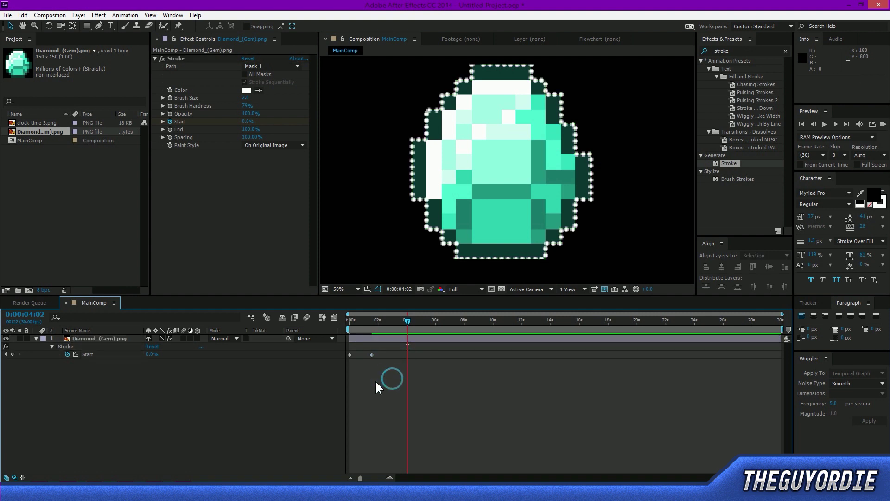
key("space")
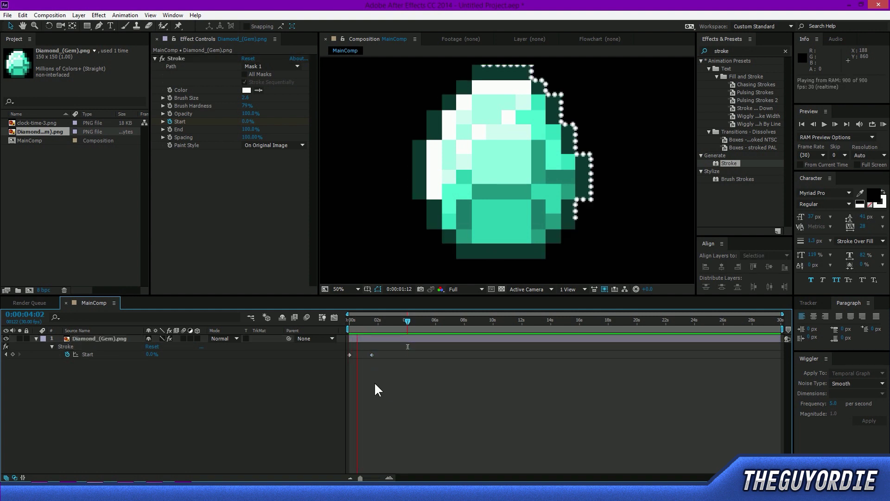
key("space")
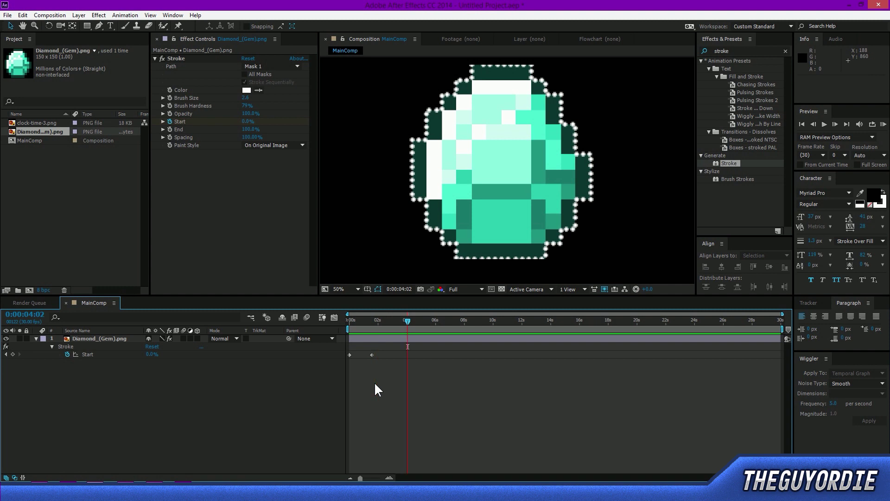
mouse_move(408, 317)
left_mouse_down()
mouse_move(346, 352)
mouse_move(380, 355)
left_mouse_up()
key("space")
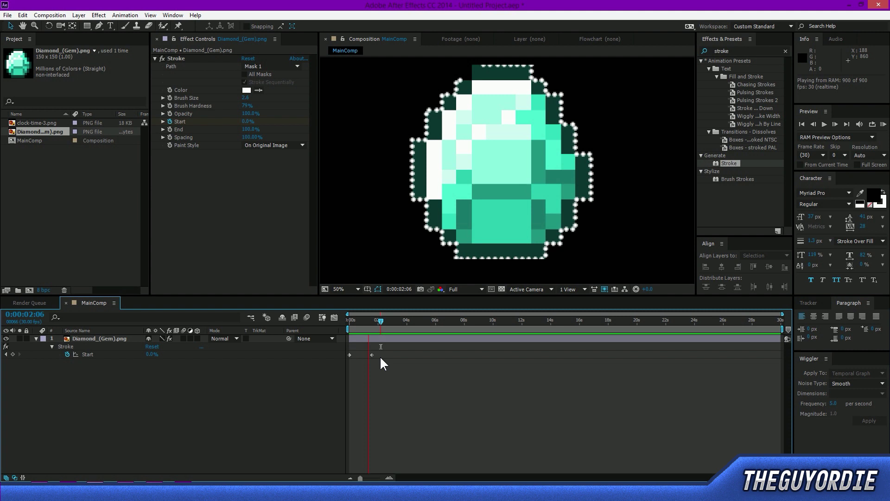
key("space")
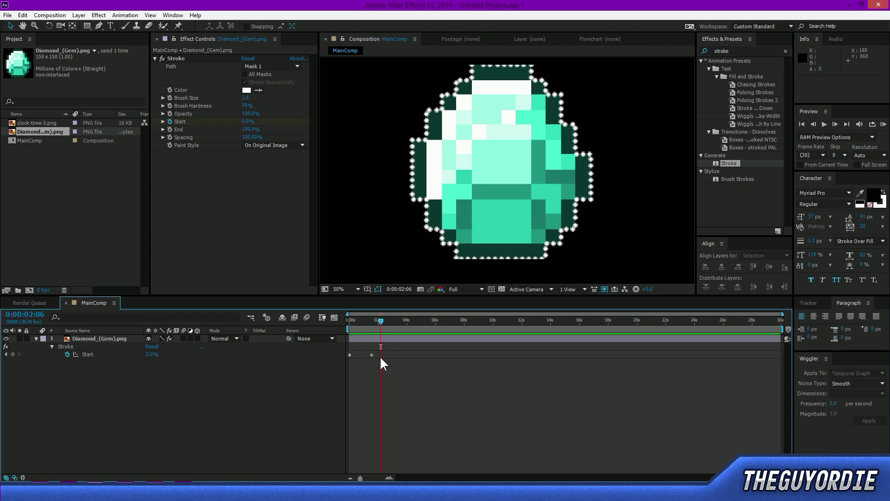